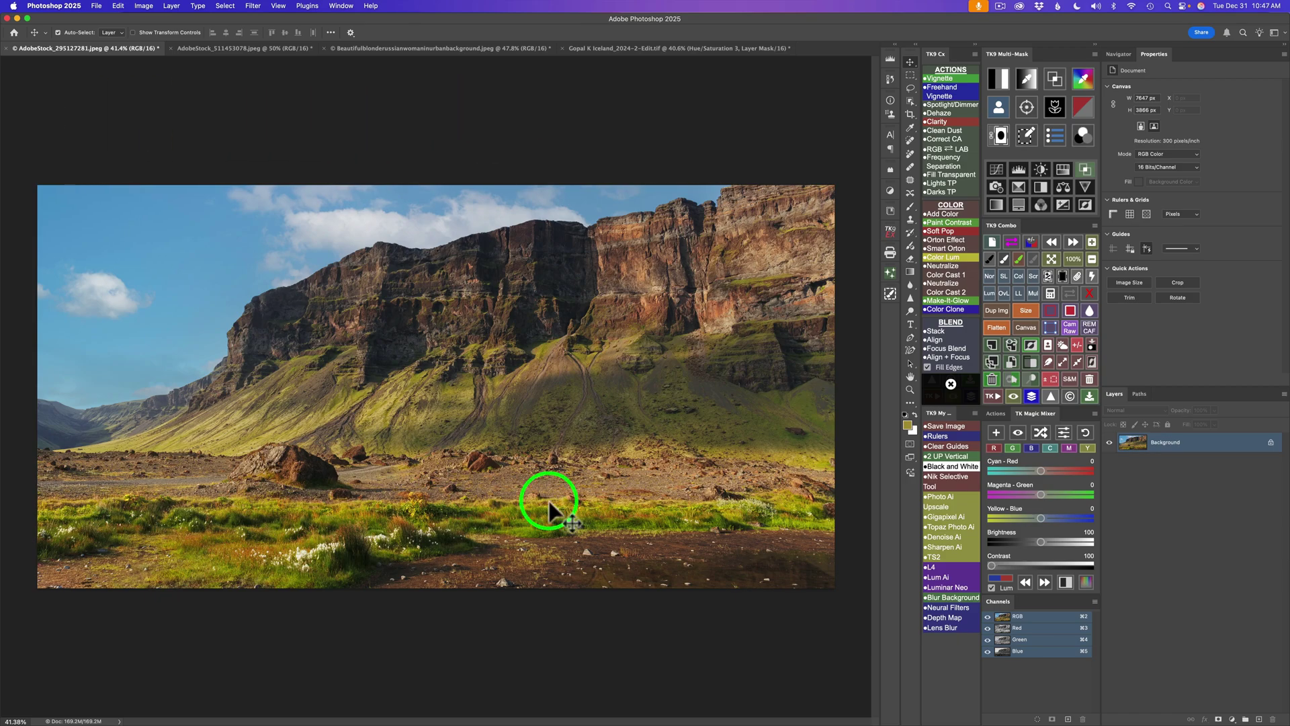
Glance at the town photo and the portrait, then add a Magic Mixer layer over the mountain landscape.
{"action": "left_click", "coordinate": [234, 50]}
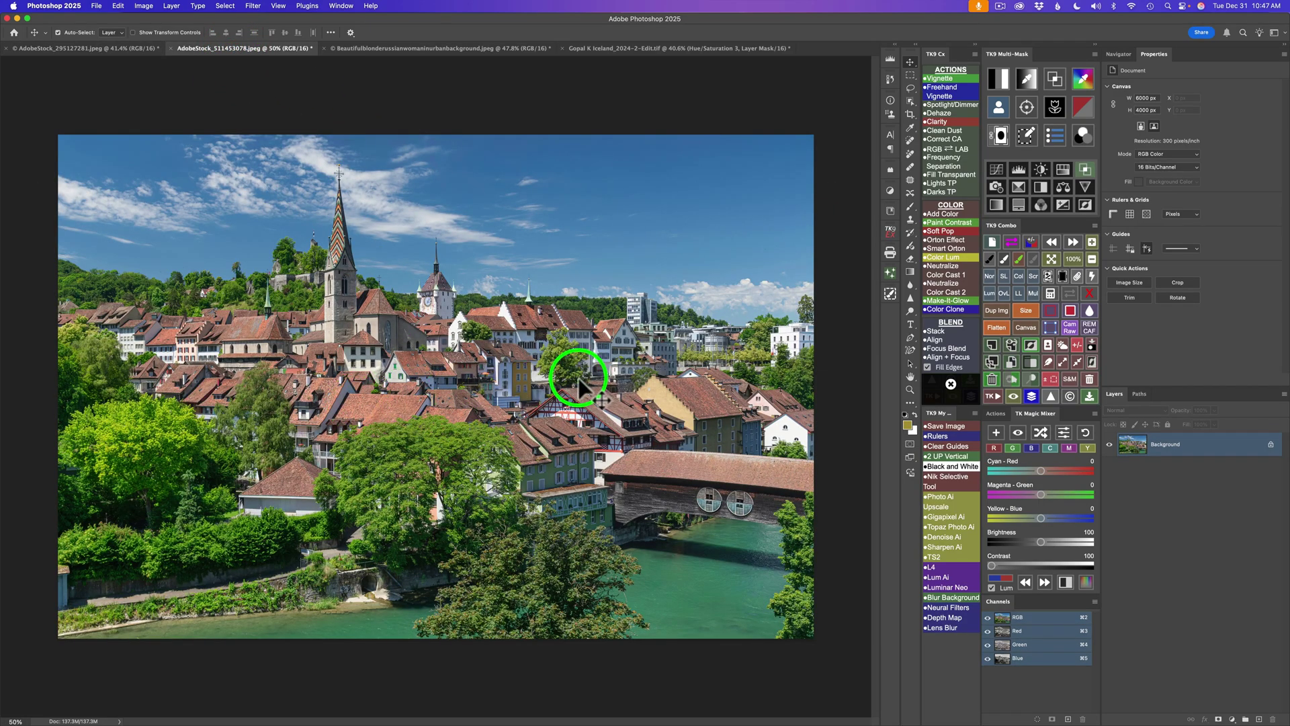
{"action": "left_click", "coordinate": [401, 49]}
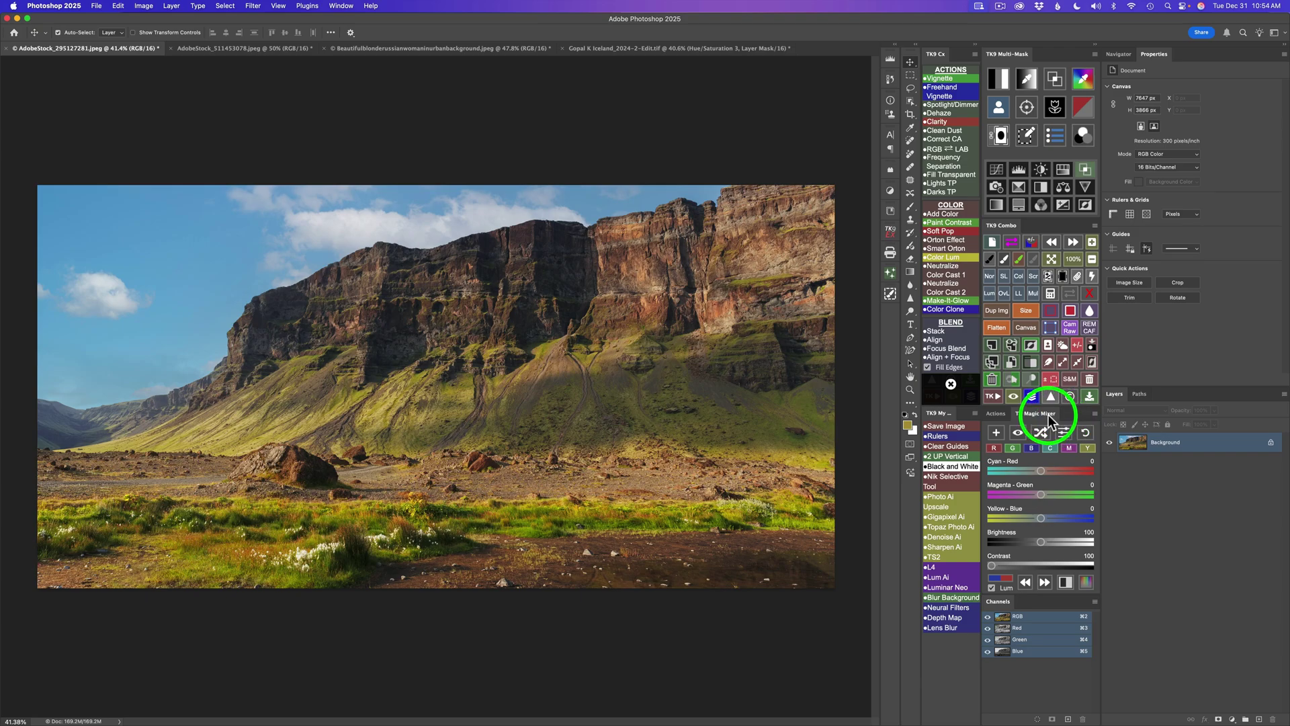
{"action": "left_click", "coordinate": [996, 432]}
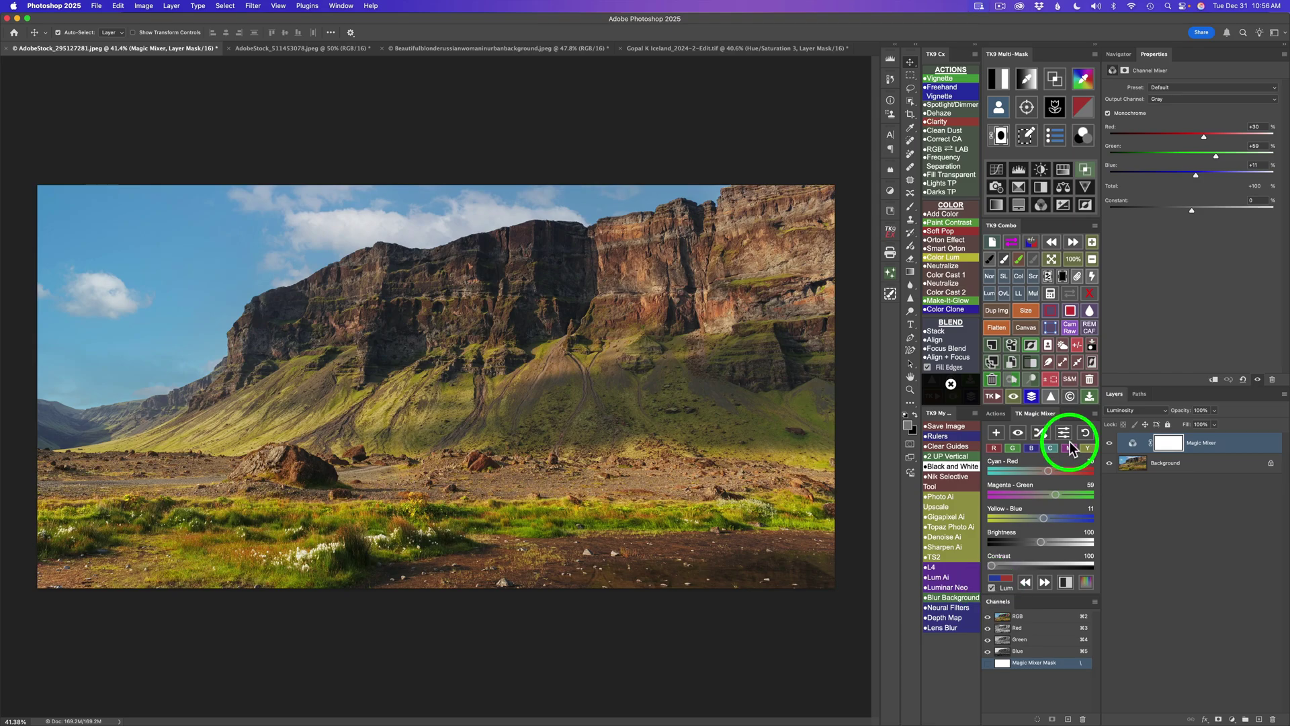
Toggle the Magic Mixer effect on and off to compare with the original.
{"action": "left_click", "coordinate": [1019, 434]}
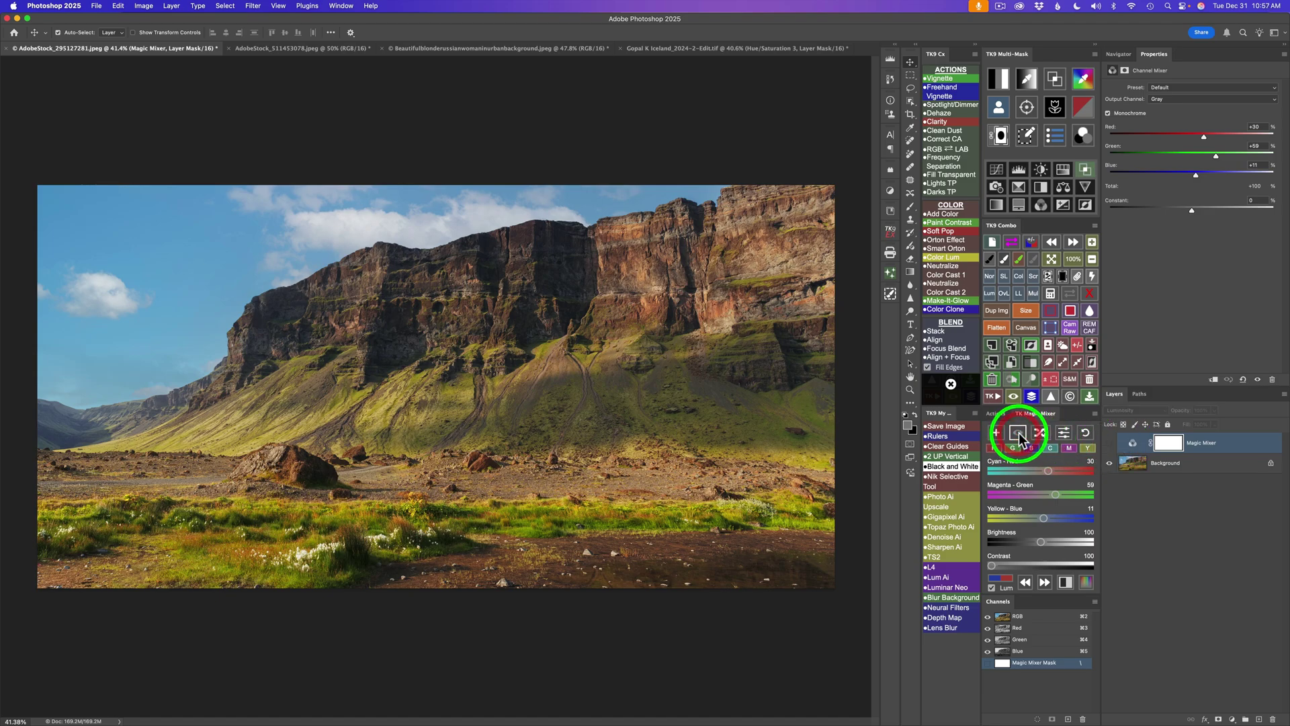
{"action": "left_click", "coordinate": [1019, 434]}
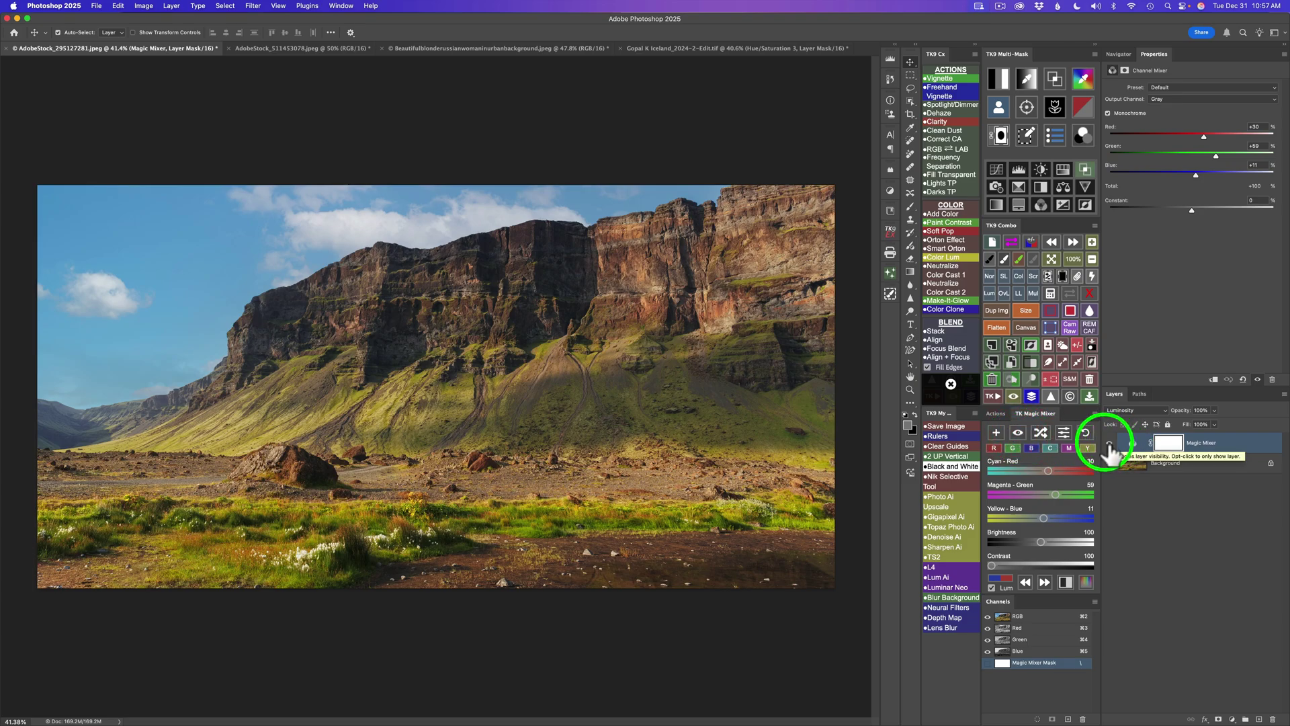
{"action": "left_click", "coordinate": [1019, 434]}
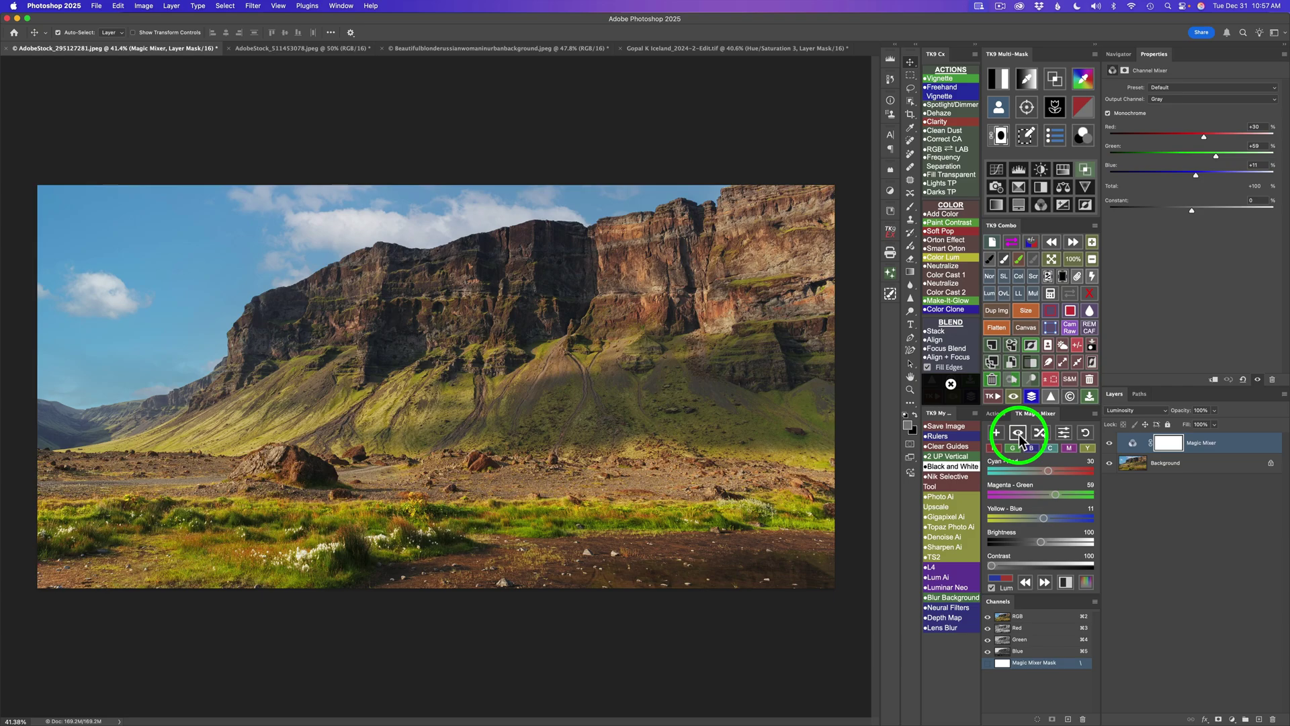
{"action": "left_click", "coordinate": [1041, 431]}
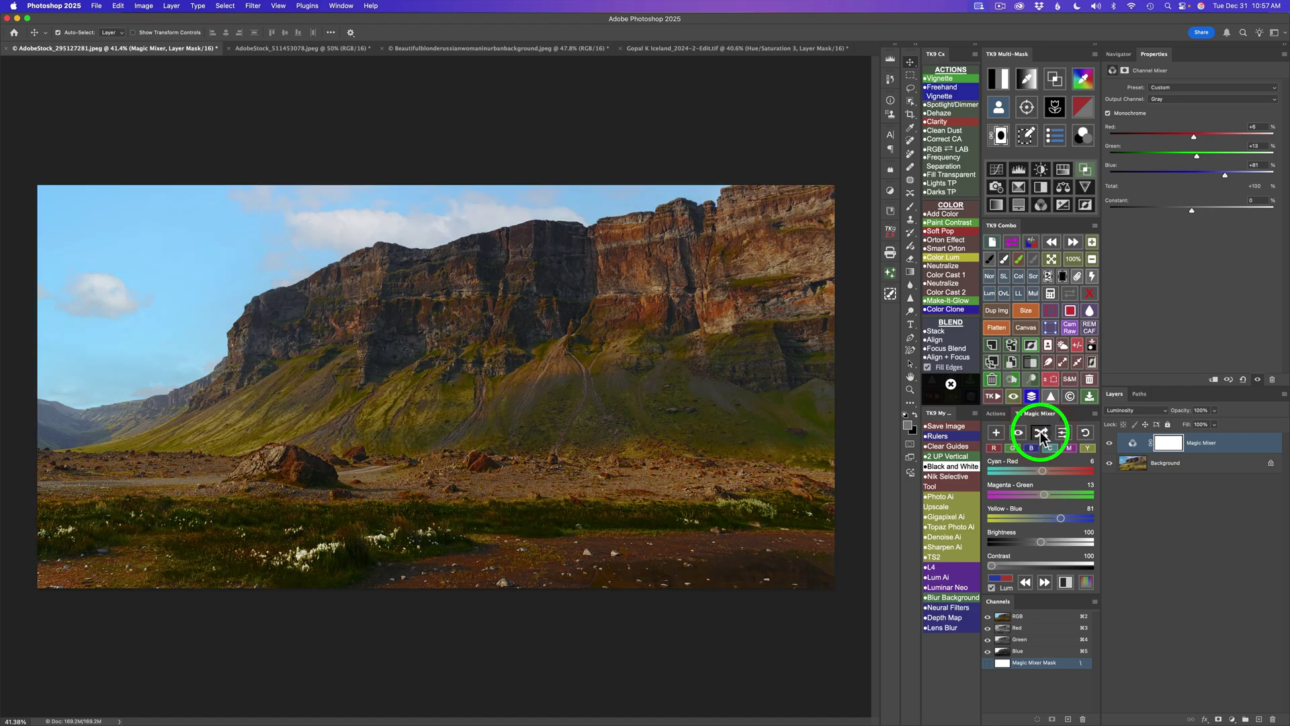
{"action": "left_click", "coordinate": [1040, 432]}
{"action": "left_click", "coordinate": [1040, 432]}
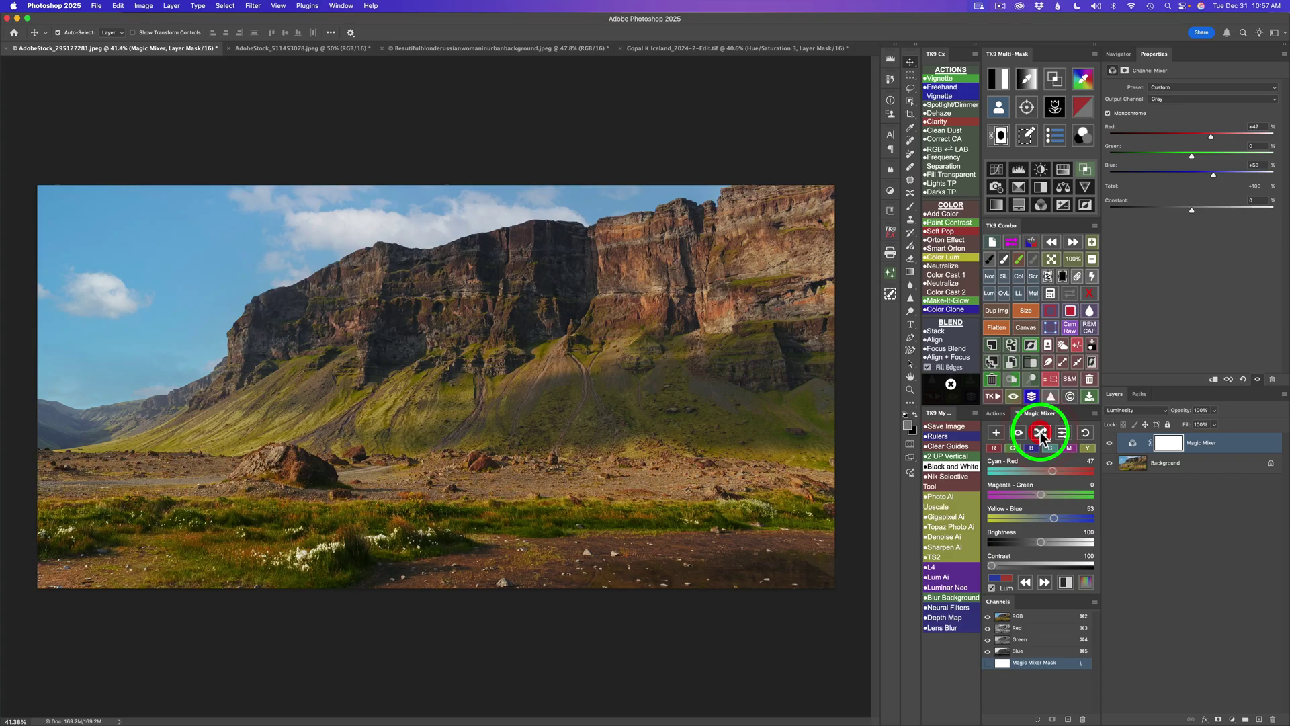
{"action": "left_click", "coordinate": [1041, 432]}
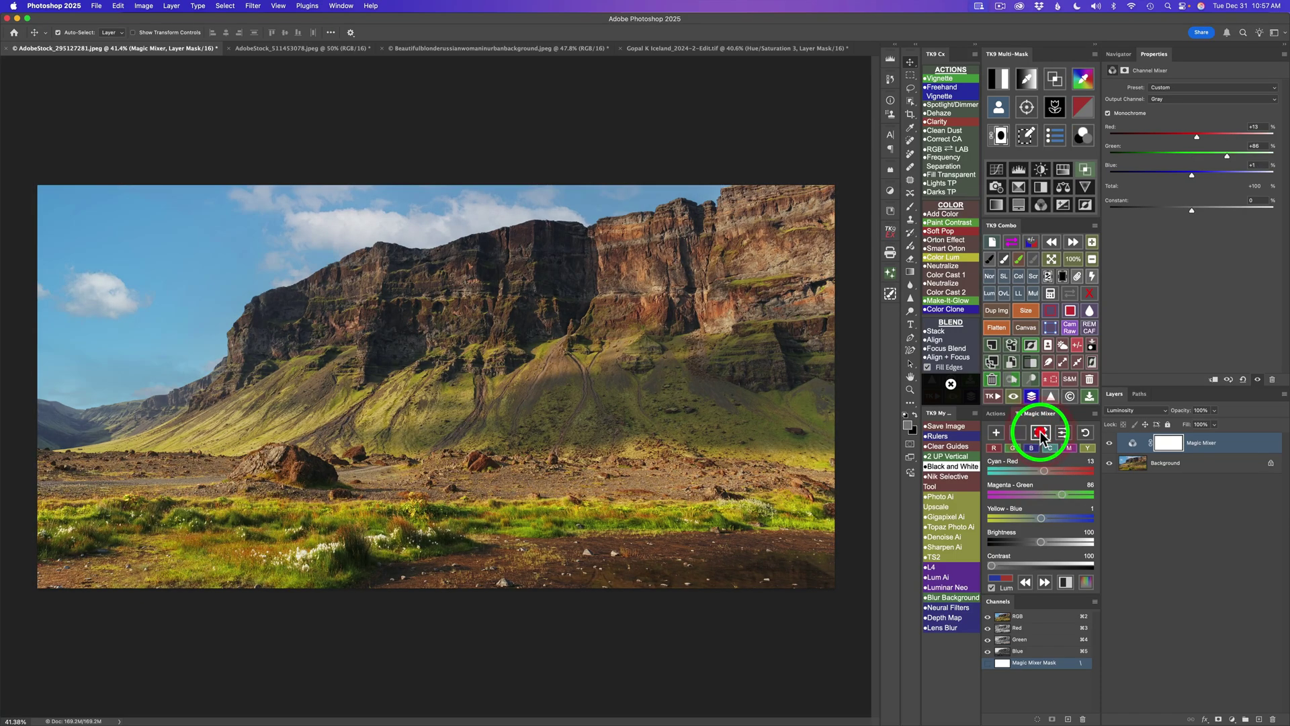
{"action": "left_click", "coordinate": [1041, 432]}
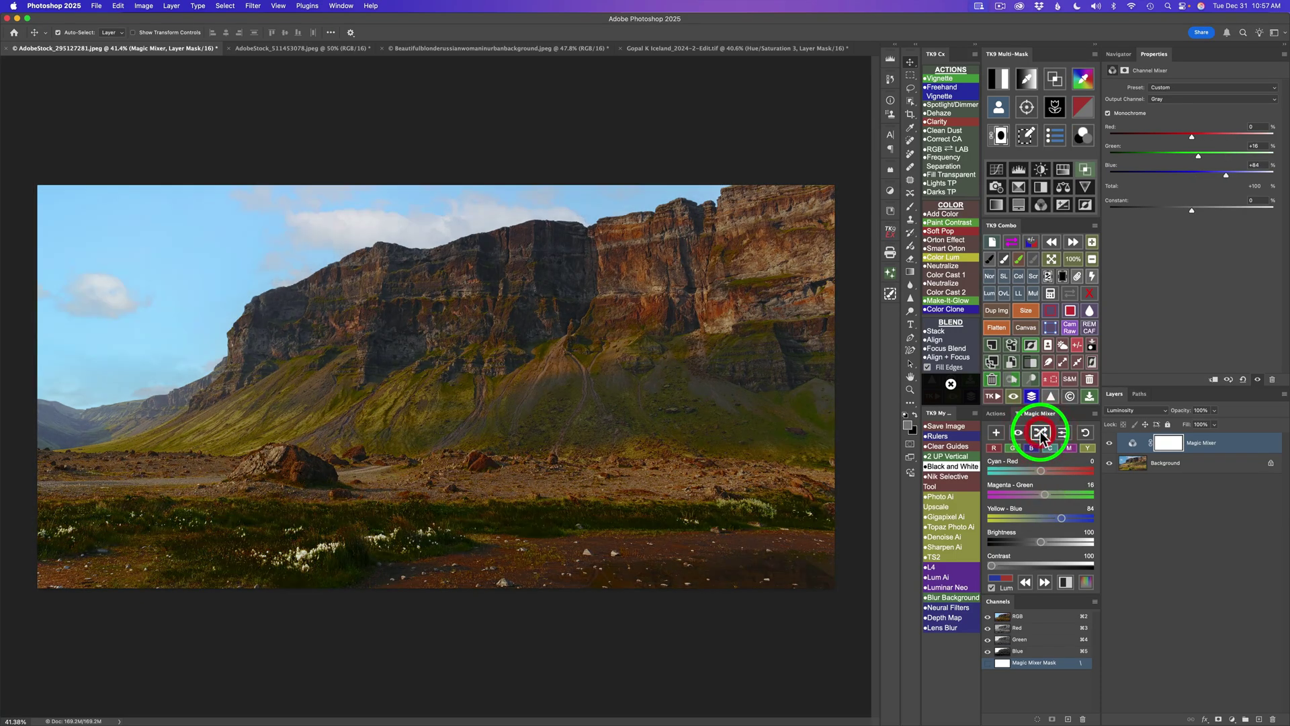
{"action": "left_click", "coordinate": [1040, 432]}
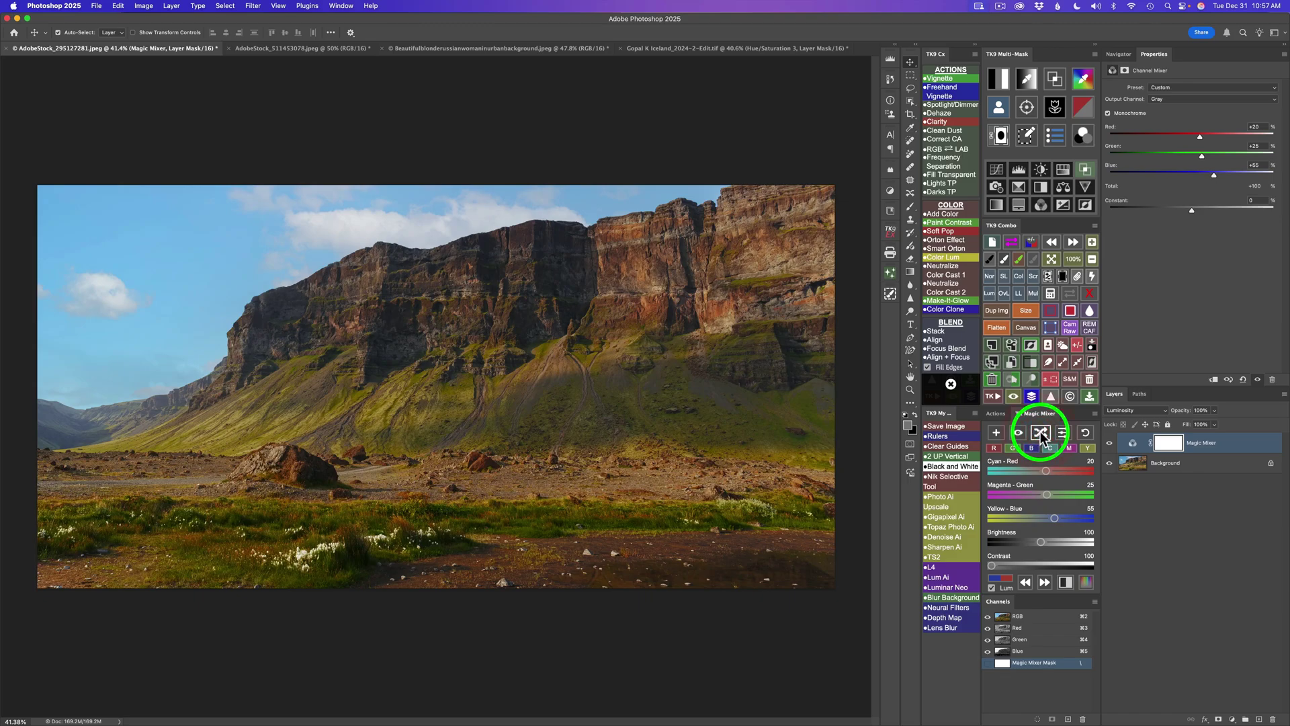
{"action": "left_click", "coordinate": [1025, 582]}
{"action": "left_click", "coordinate": [1027, 582]}
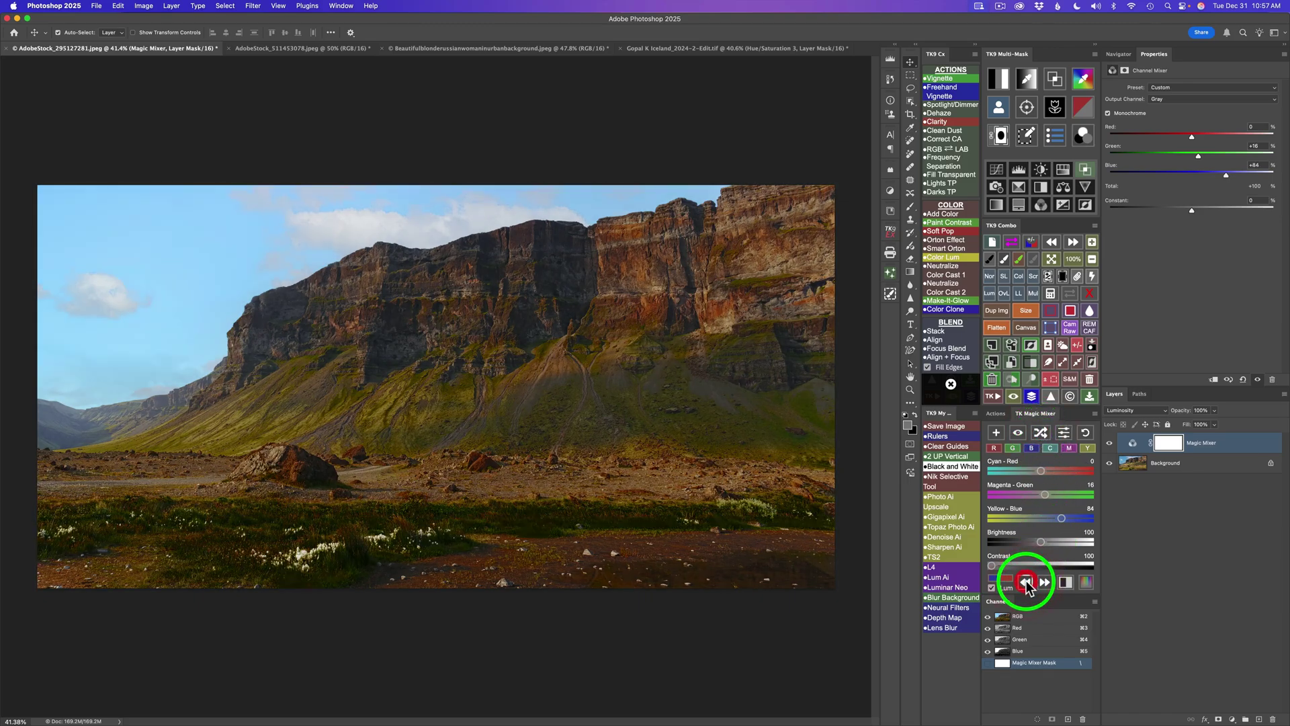
{"action": "left_click", "coordinate": [1027, 583]}
{"action": "left_click", "coordinate": [1044, 583]}
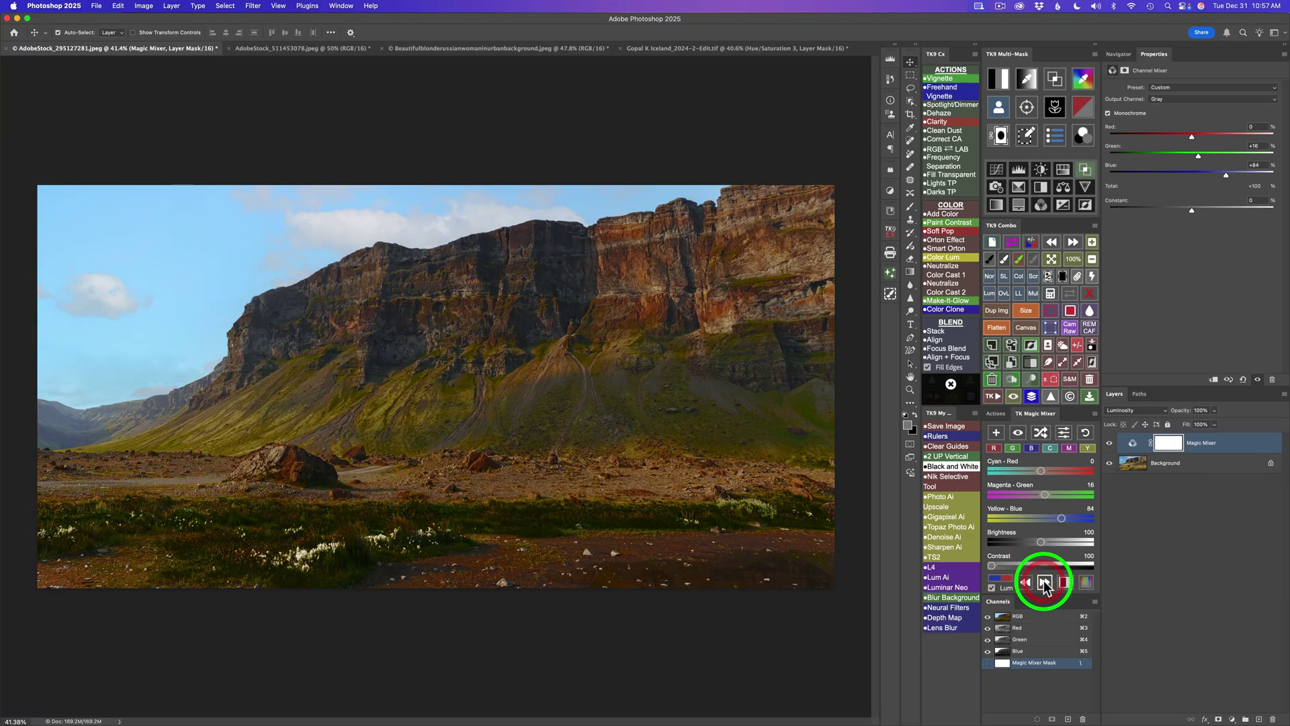
{"action": "left_click", "coordinate": [1044, 583]}
{"action": "left_click", "coordinate": [1045, 582]}
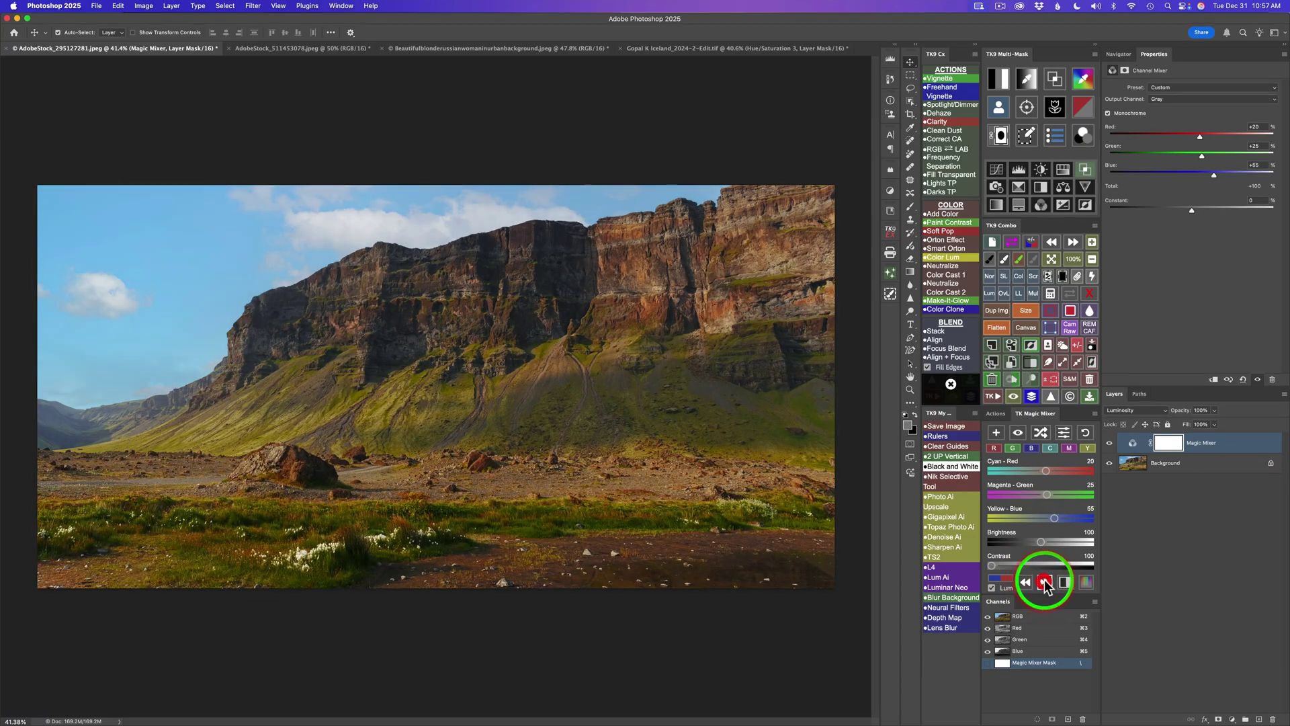
{"action": "left_click", "coordinate": [1086, 434]}
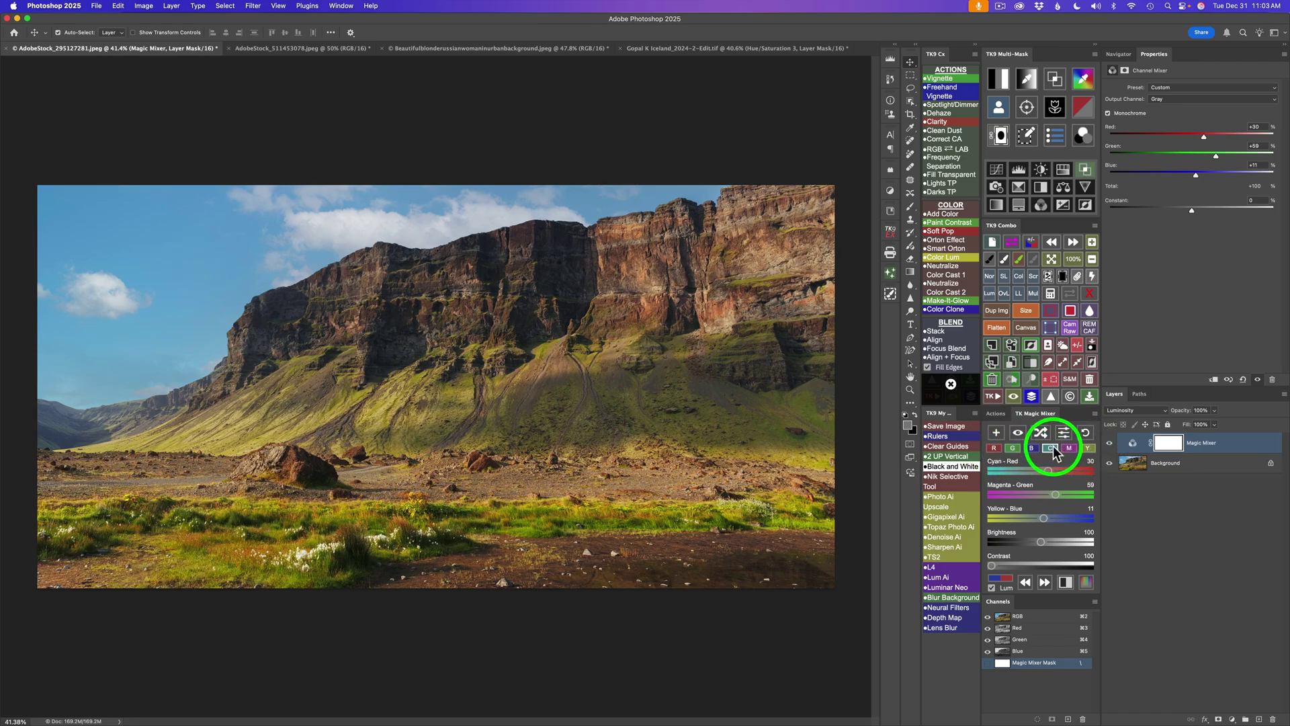
Try the red, green, blue, cyan and yellow channel mixes, settling on pure green.
{"action": "left_click", "coordinate": [995, 449]}
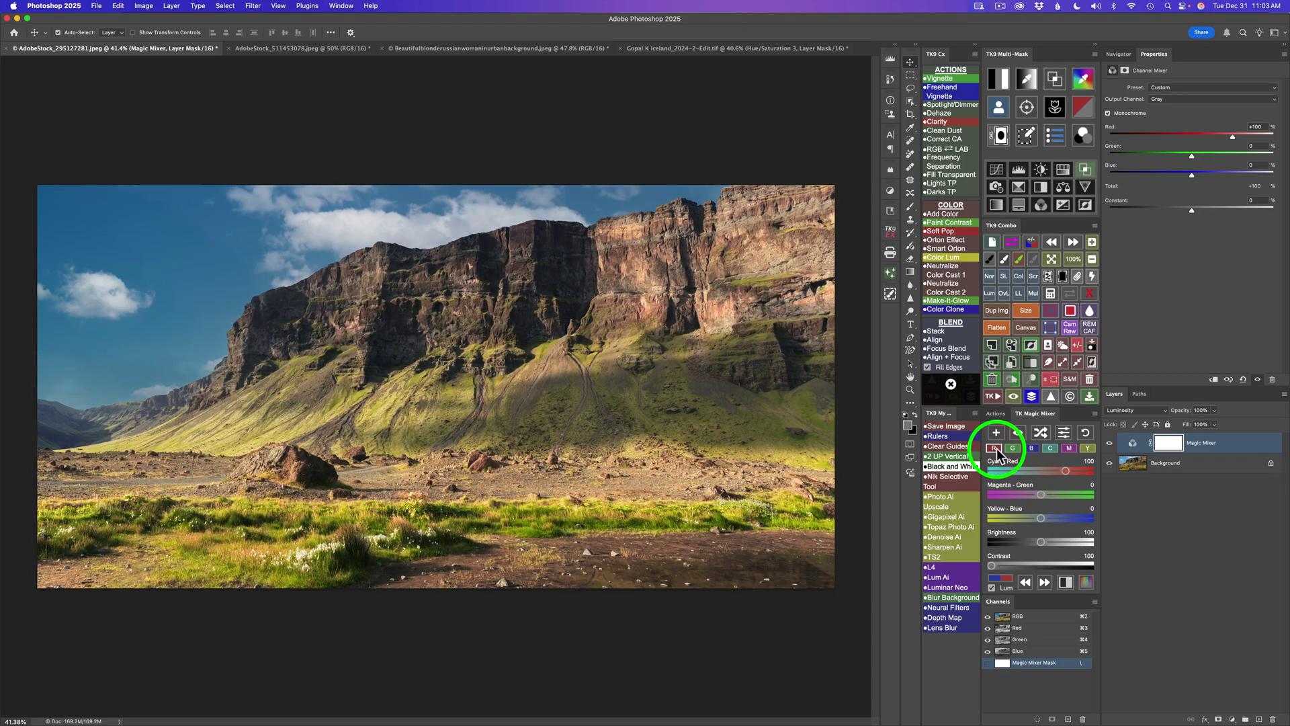
{"action": "left_click", "coordinate": [1010, 448]}
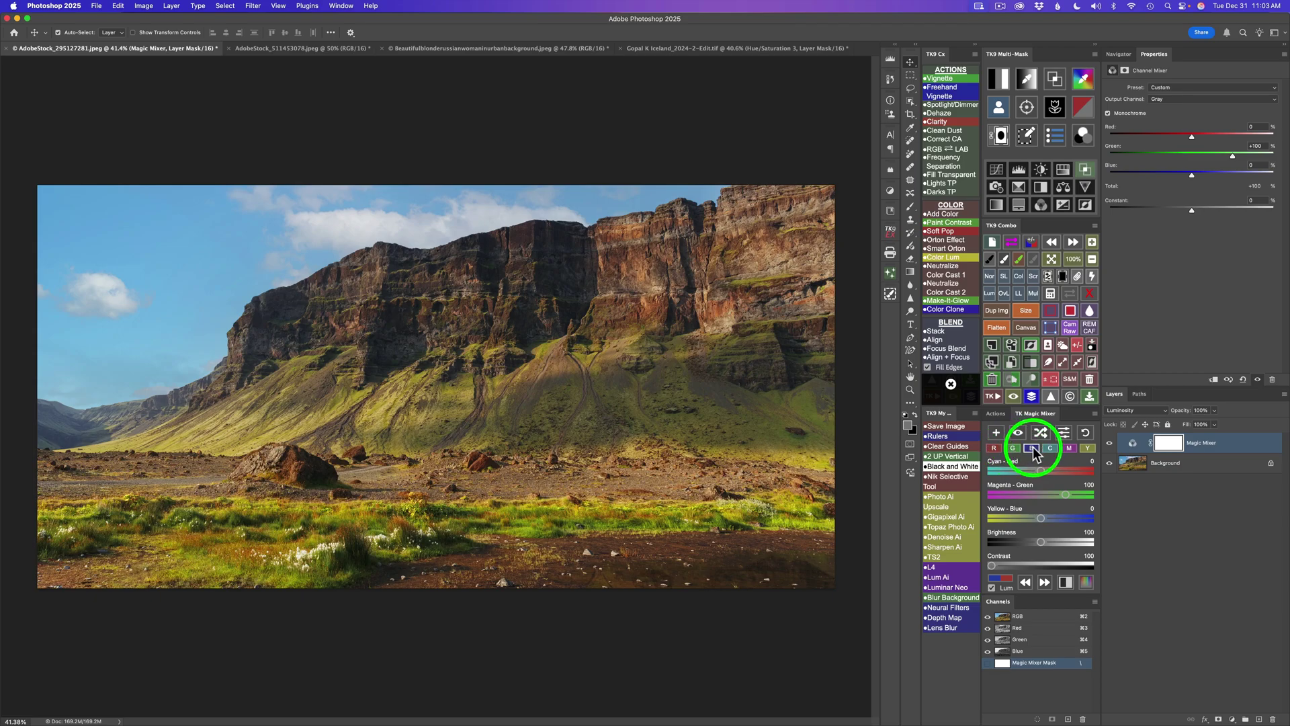
{"action": "left_click", "coordinate": [1031, 448]}
{"action": "left_click", "coordinate": [1051, 449]}
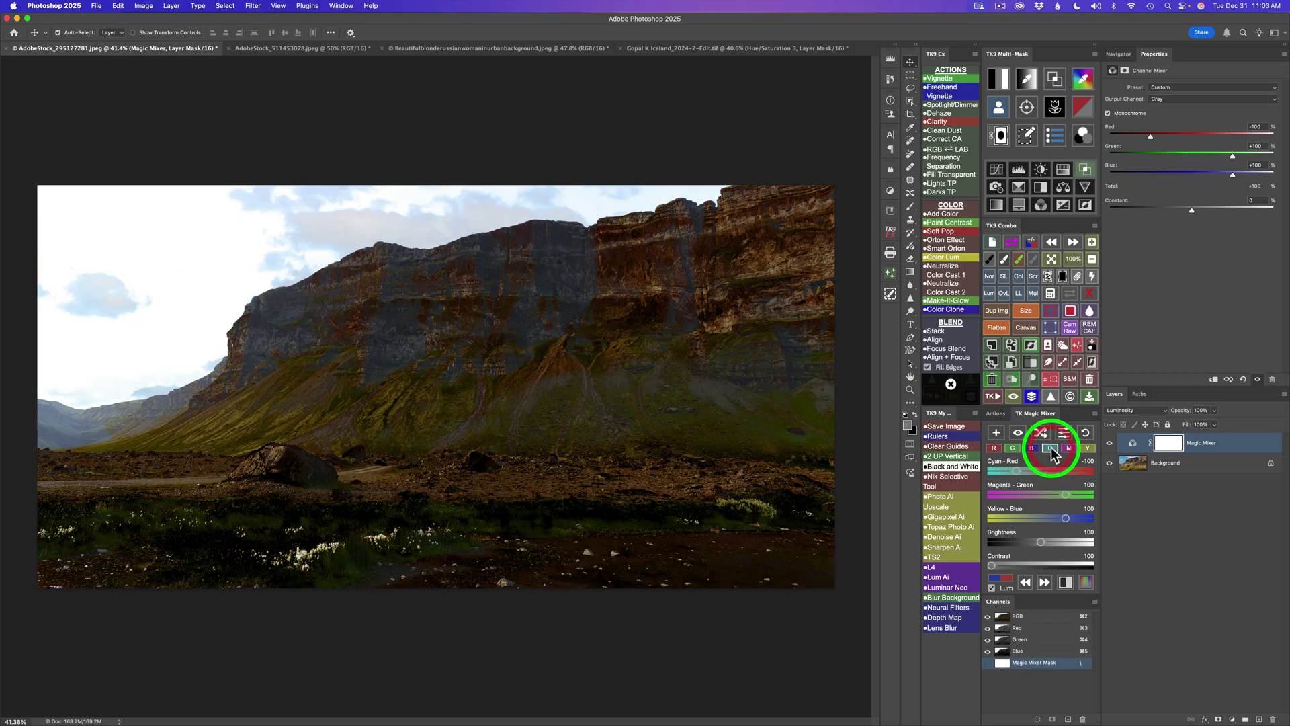
{"action": "left_click", "coordinate": [1088, 448]}
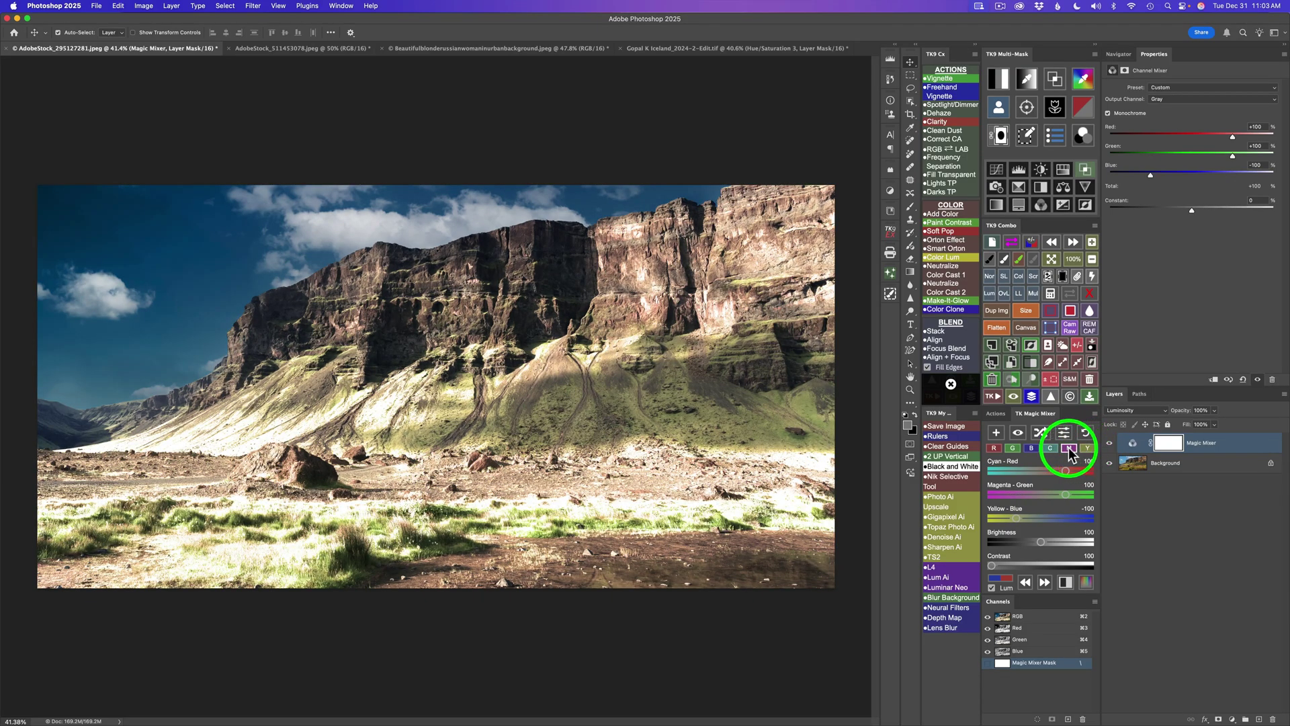
{"action": "left_click", "coordinate": [1013, 449]}
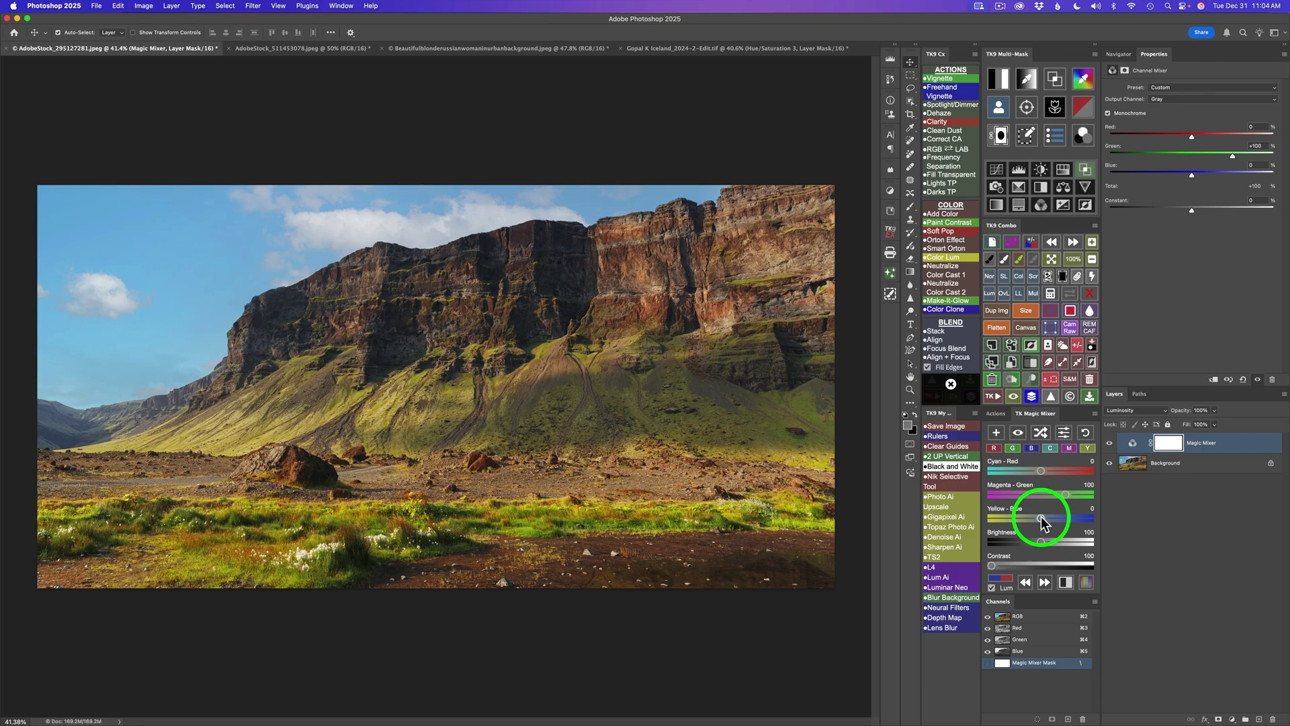
Shift the Yellow-Blue balance toward blue for a Red 5, Green 107, Blue −12 mix.
{"action": "left_click_drag", "start_coordinate": [1041, 523], "coordinate": [1031, 523]}
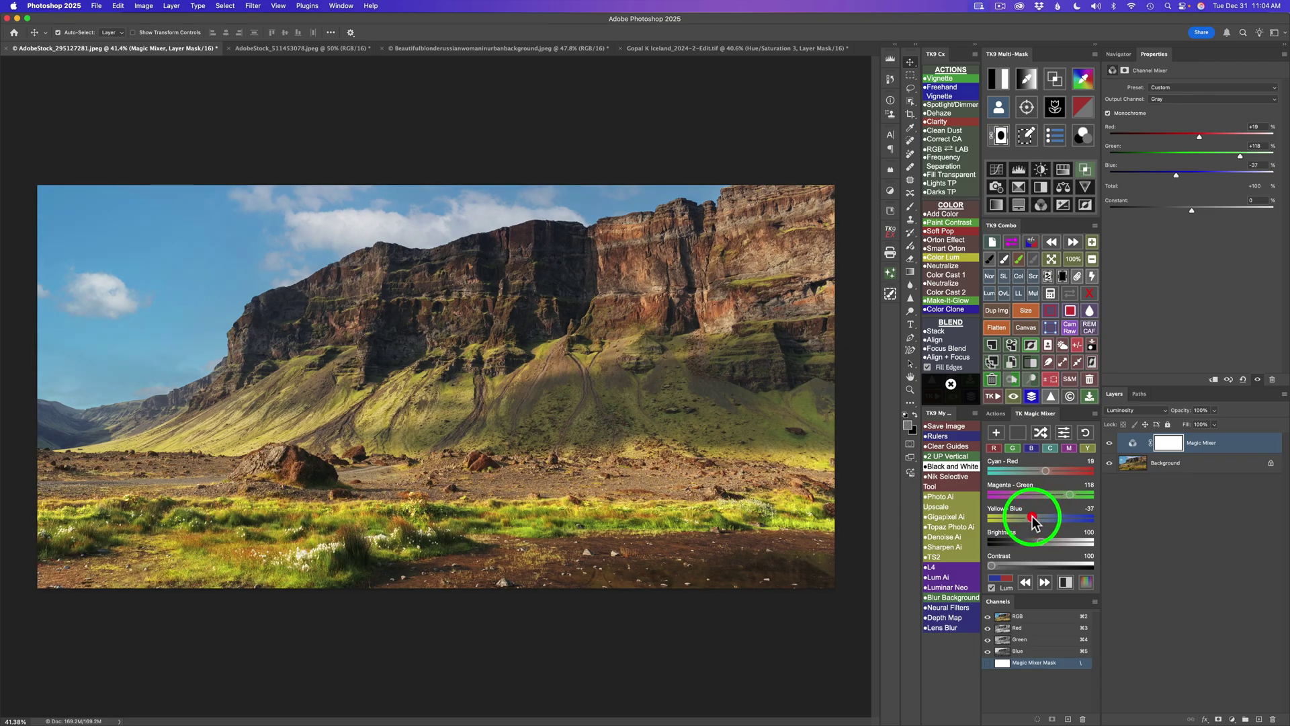
{"action": "left_click", "coordinate": [1043, 523]}
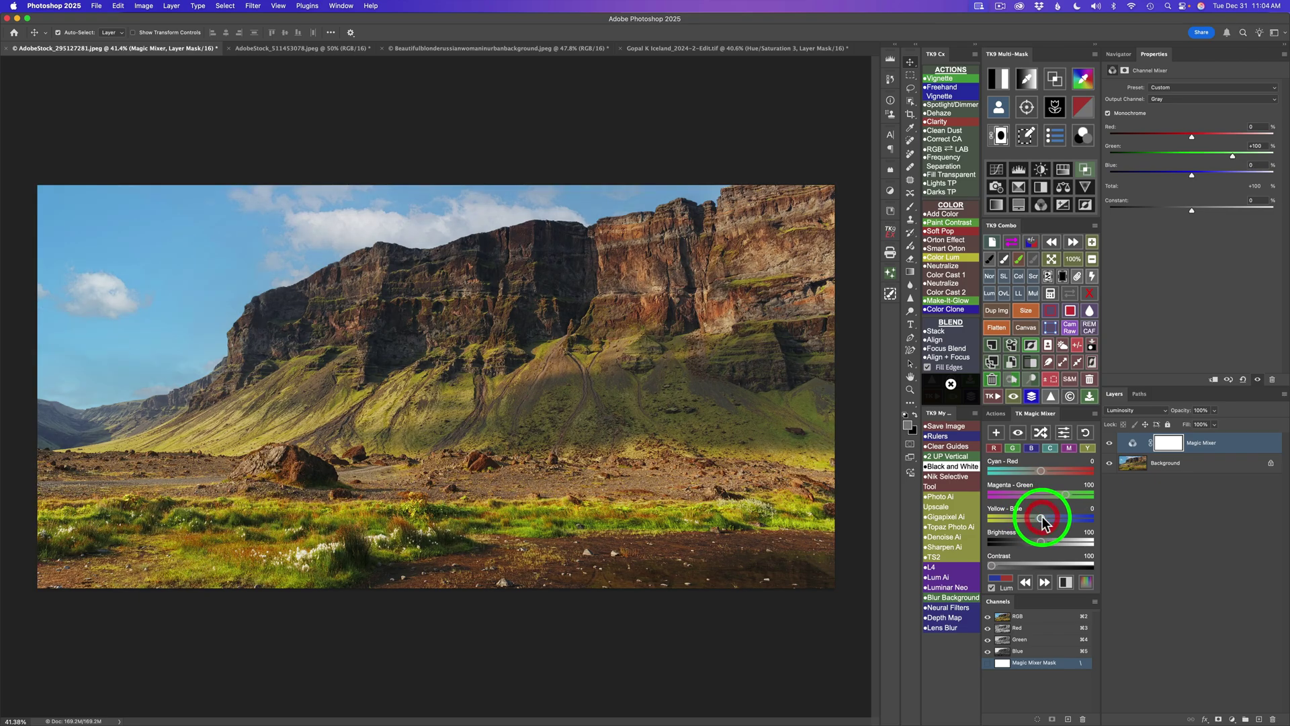
{"action": "mouse_move", "coordinate": [1043, 523]}
{"action": "left_mouse_down"}
{"action": "mouse_move", "coordinate": [1053, 522]}
{"action": "mouse_move", "coordinate": [1041, 521]}
{"action": "left_mouse_up"}
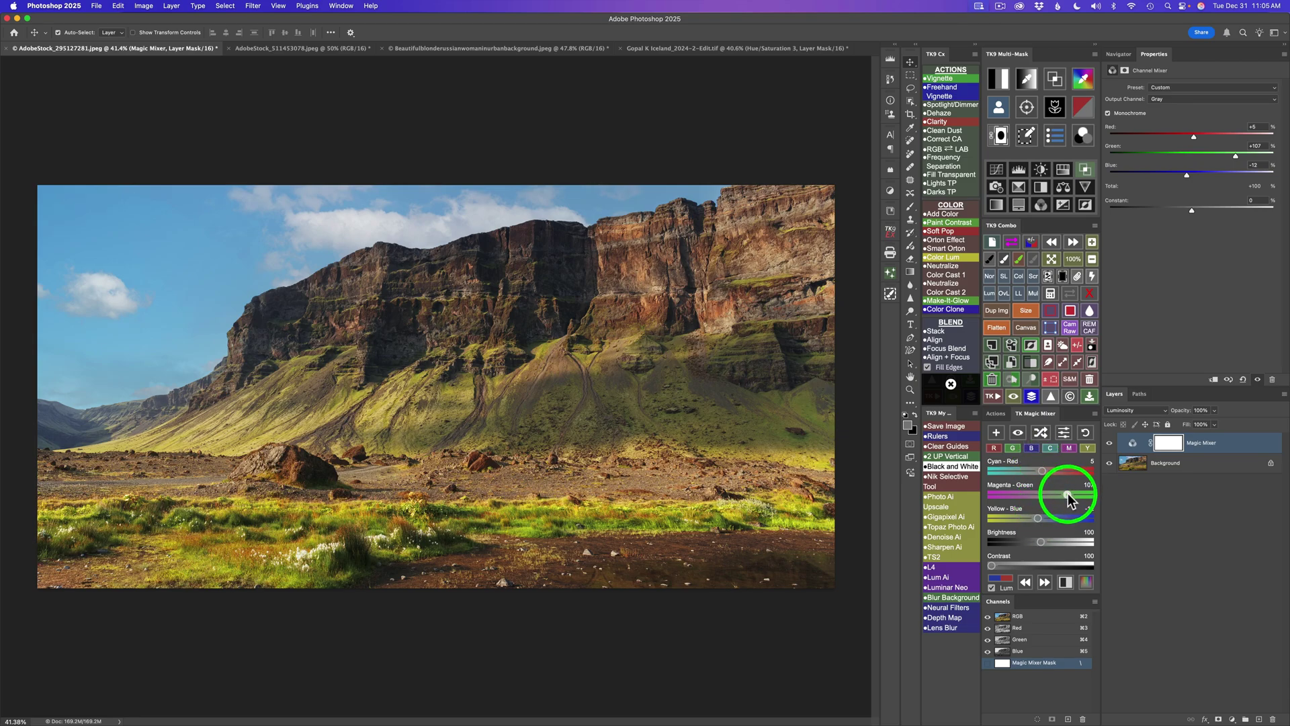
Nudge the Magenta-Green balance to Red 3, Green 111, Blue −14, then compare with the original.
{"action": "left_click_drag", "start_coordinate": [1069, 497], "coordinate": [1071, 496]}
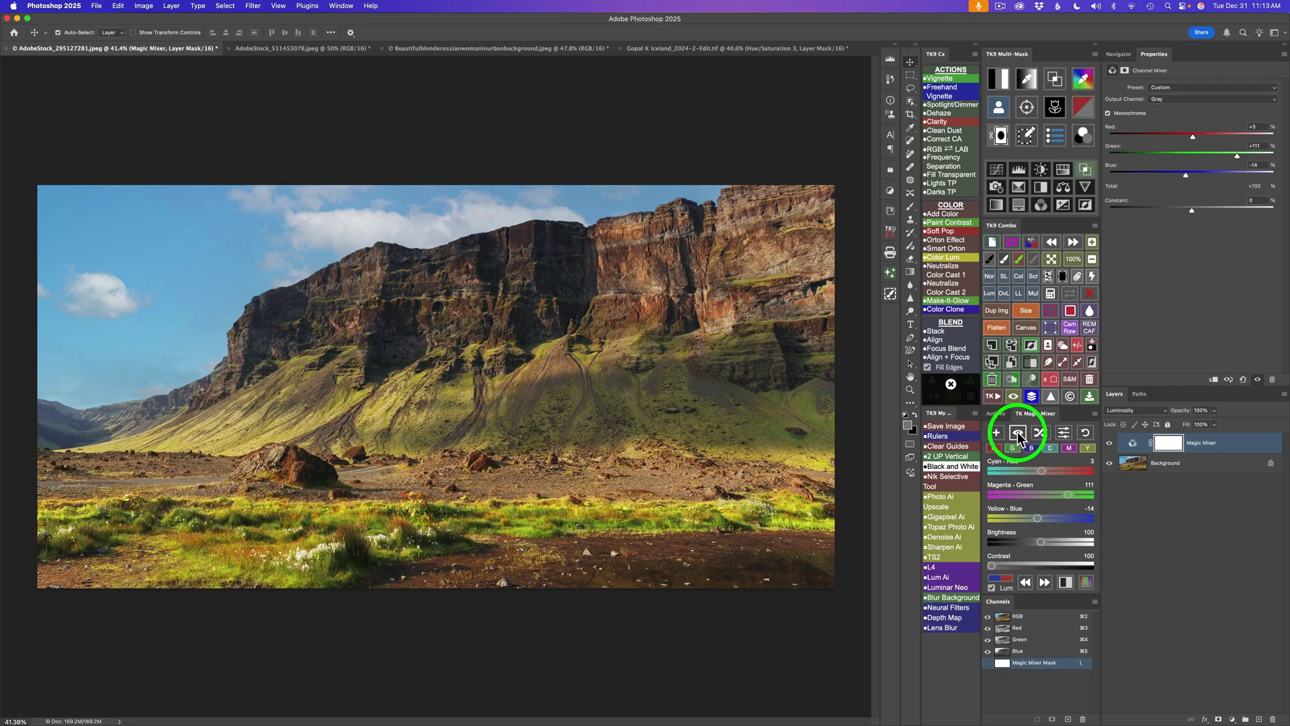
{"action": "left_click", "coordinate": [1018, 431]}
{"action": "left_click", "coordinate": [1017, 431]}
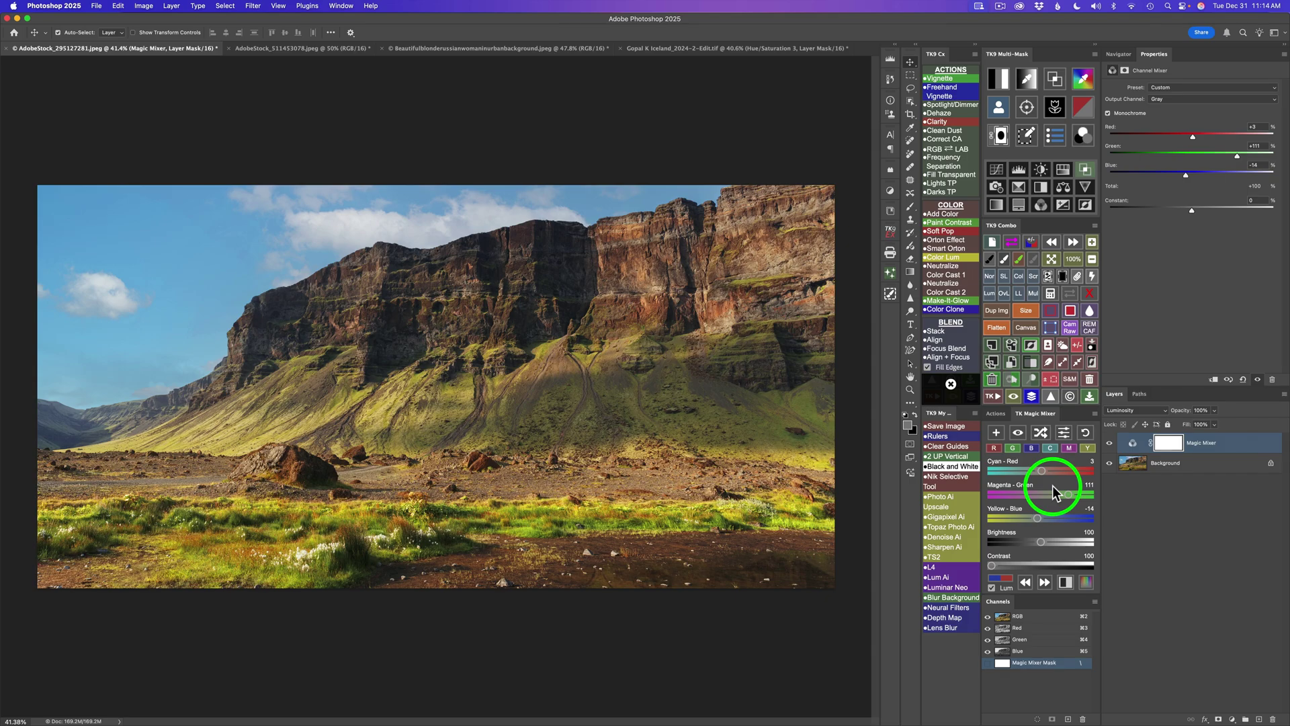
Add a _Color_Lum Black & White layer with Reds 43, Cyans 52 and Blues 0.
{"action": "left_click", "coordinate": [1066, 583]}
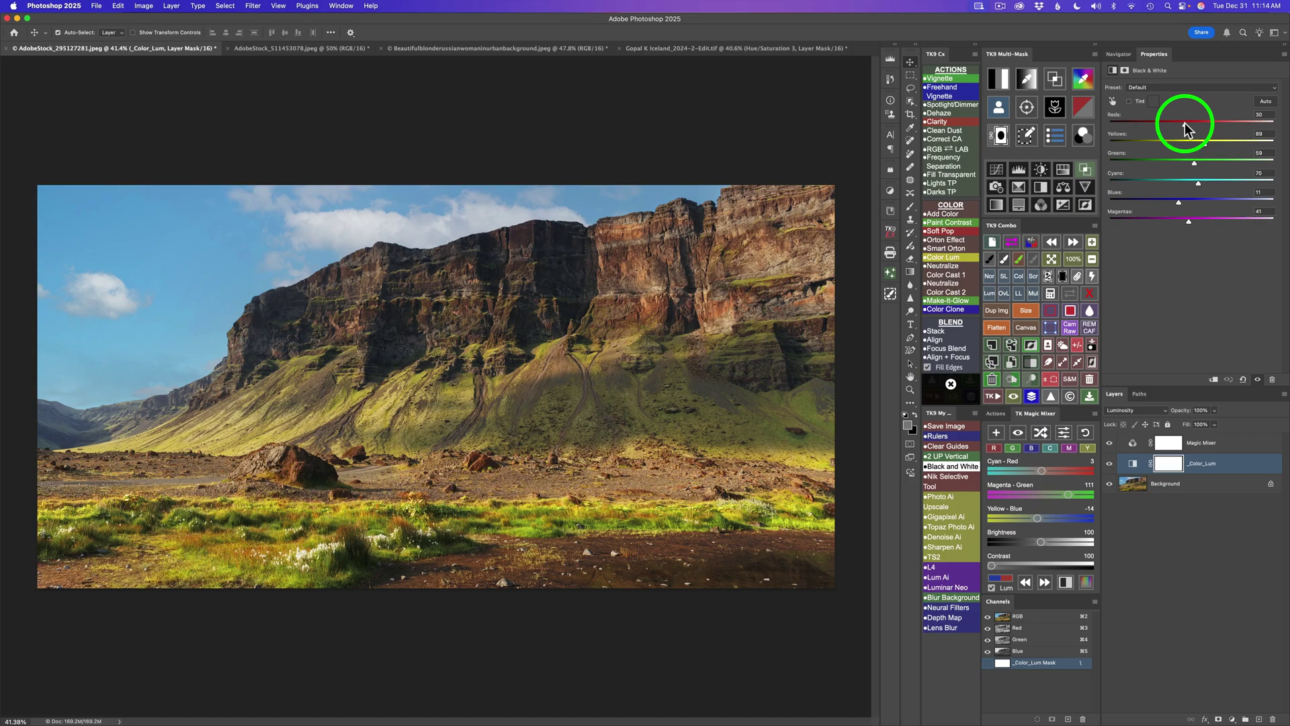
{"action": "mouse_move", "coordinate": [1184, 128]}
{"action": "left_mouse_down"}
{"action": "mouse_move", "coordinate": [1204, 149]}
{"action": "mouse_move", "coordinate": [1184, 170]}
{"action": "left_mouse_up"}
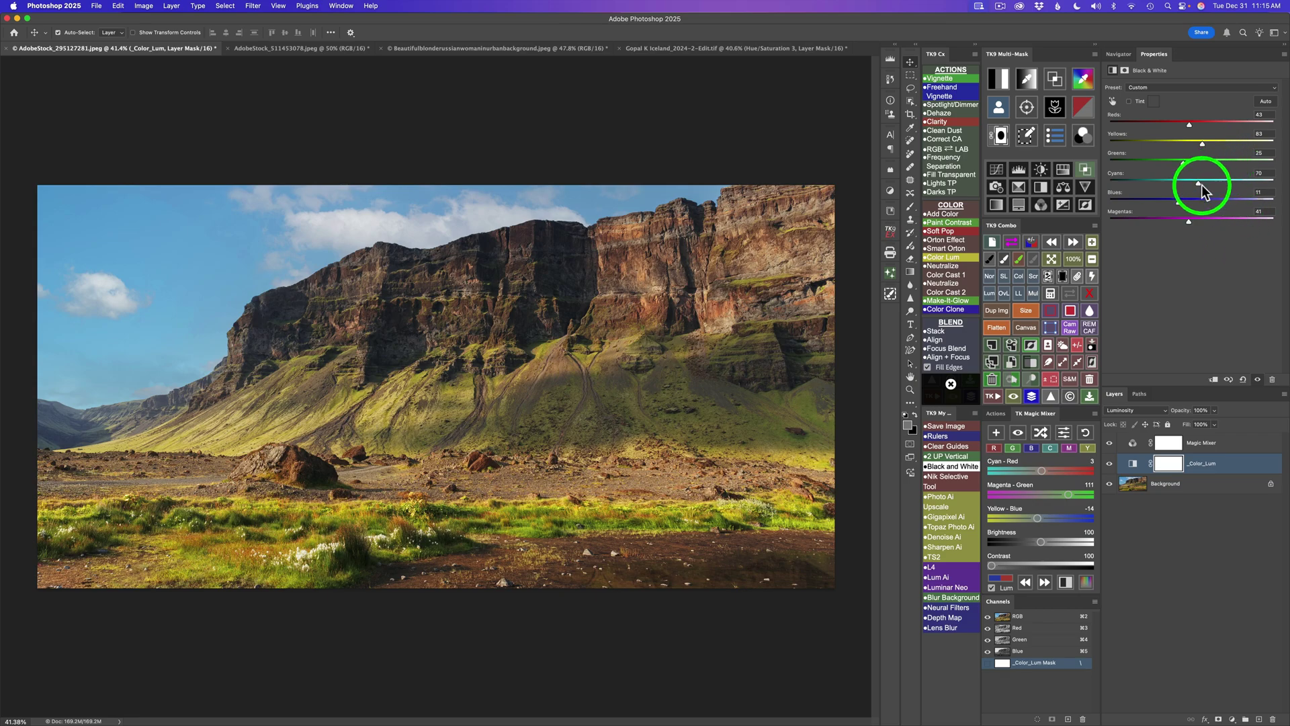
{"action": "left_click_drag", "start_coordinate": [1199, 183], "coordinate": [1175, 201]}
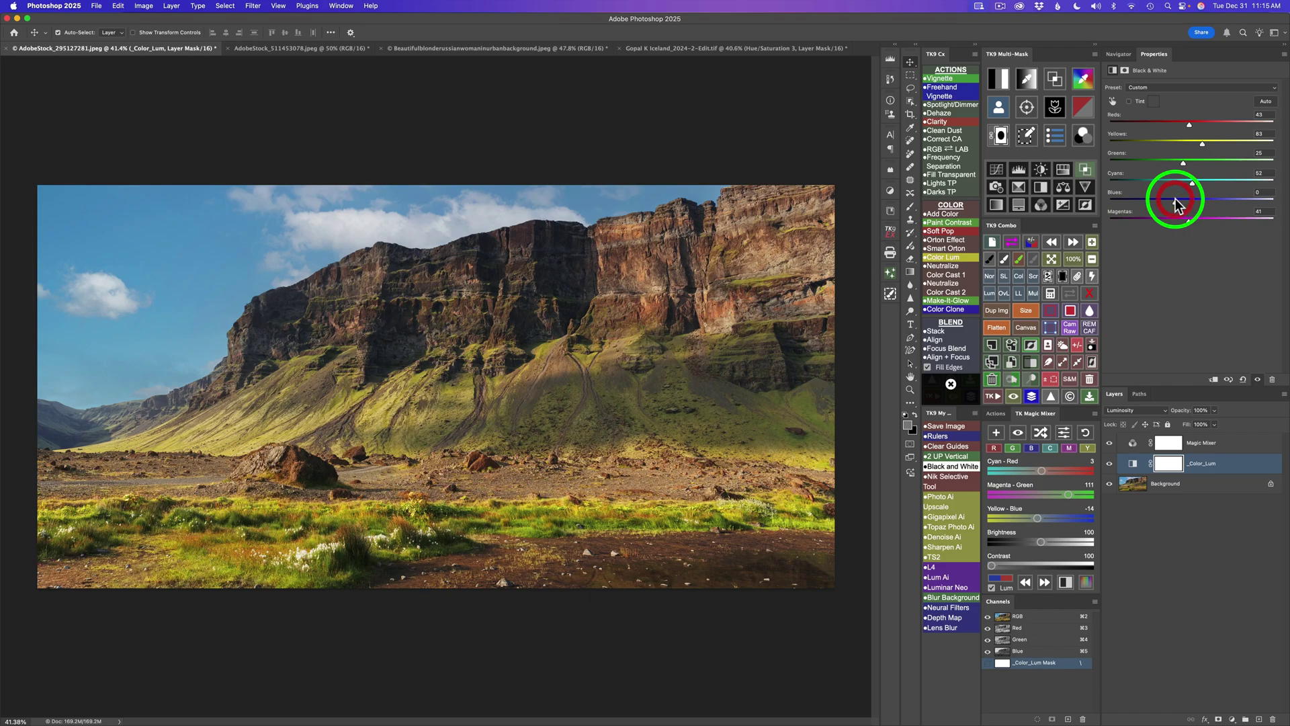
Toggle the mountain photo's adjustments on and off to compare.
{"action": "left_click", "coordinate": [1031, 397]}
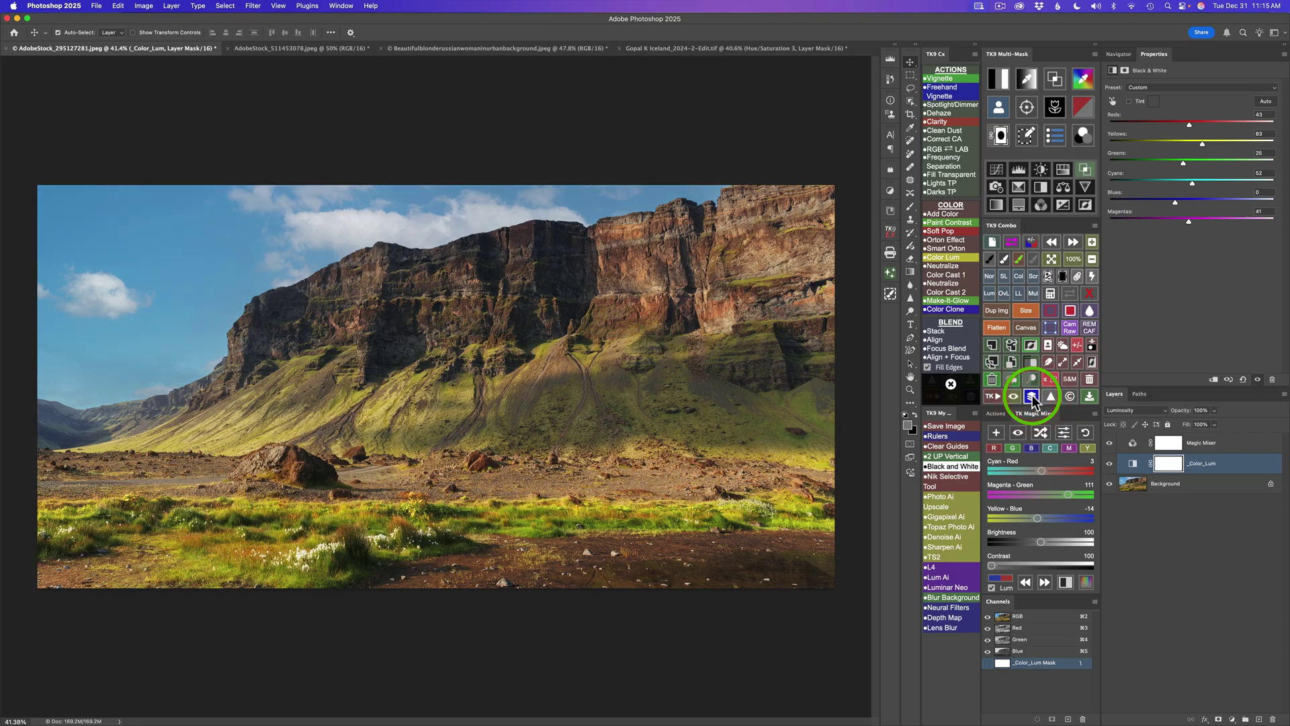
{"action": "left_click", "coordinate": [1032, 397]}
{"action": "left_click", "coordinate": [1032, 397]}
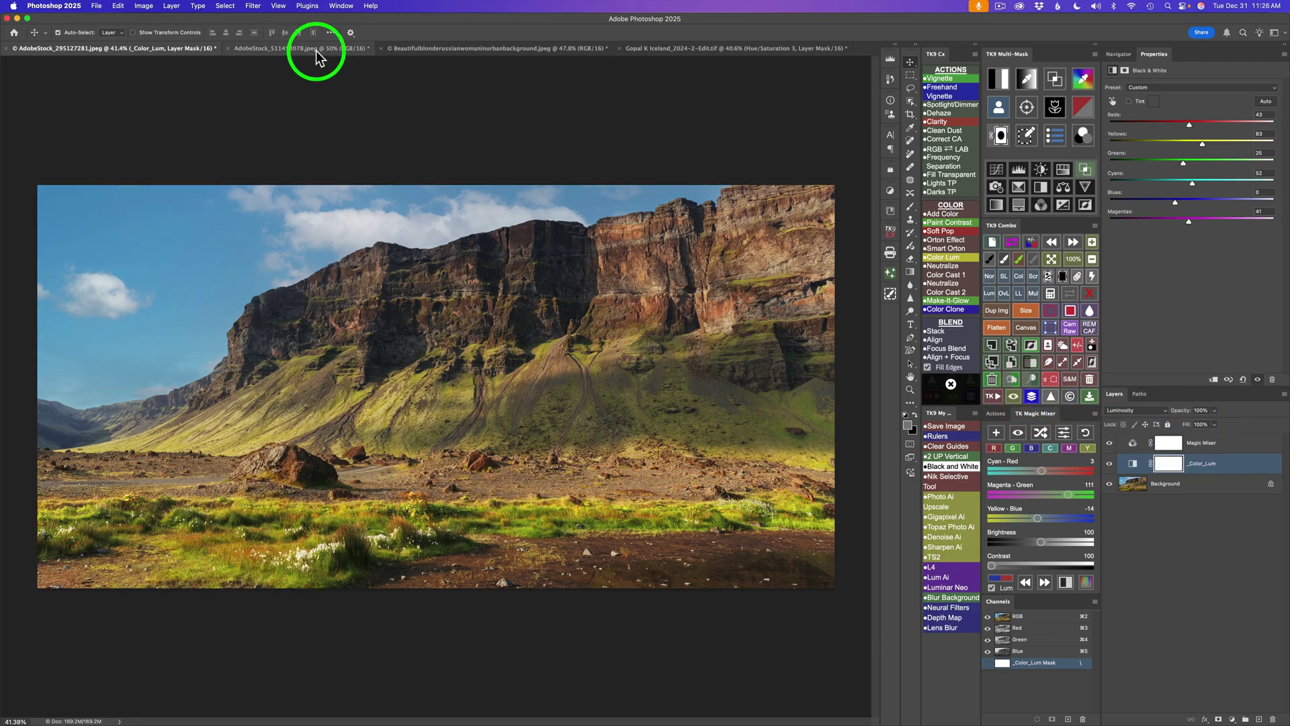
Give the town photo a Magic Mixer layer, shuffle random mixes, then reset to 30/59/11.
{"action": "left_click", "coordinate": [316, 48]}
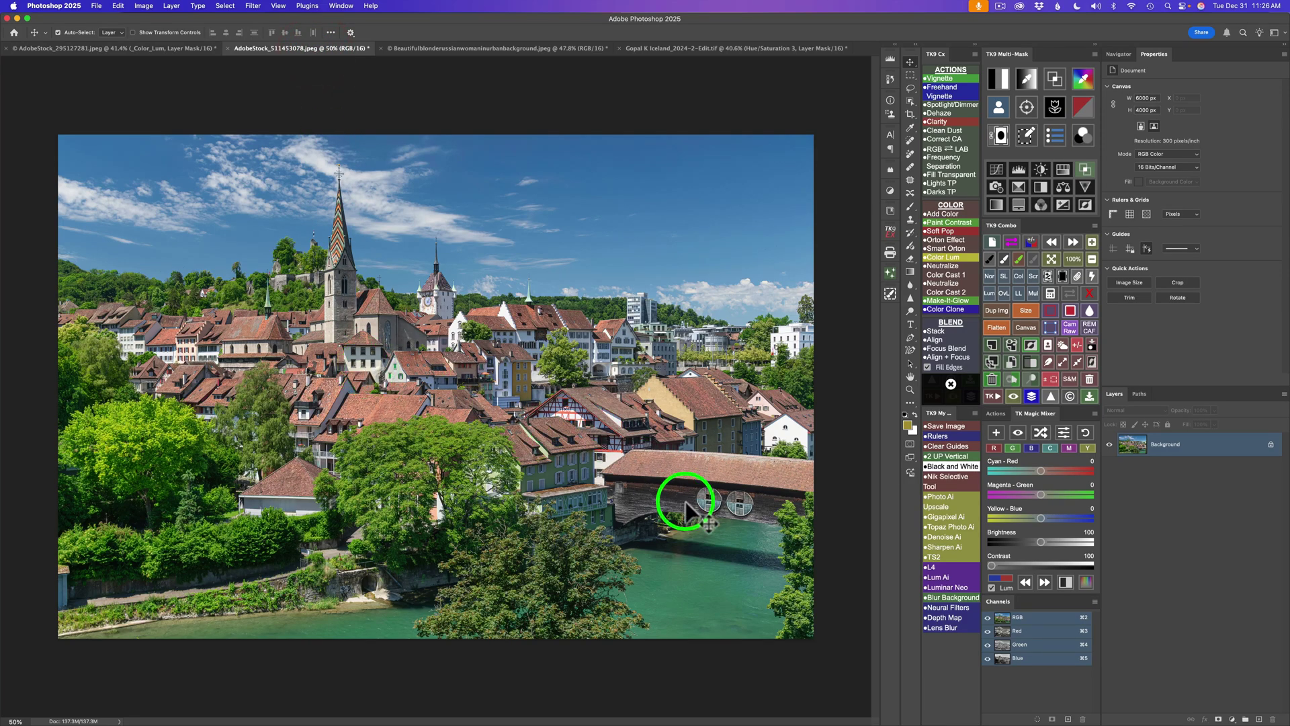
{"action": "left_click", "coordinate": [996, 434]}
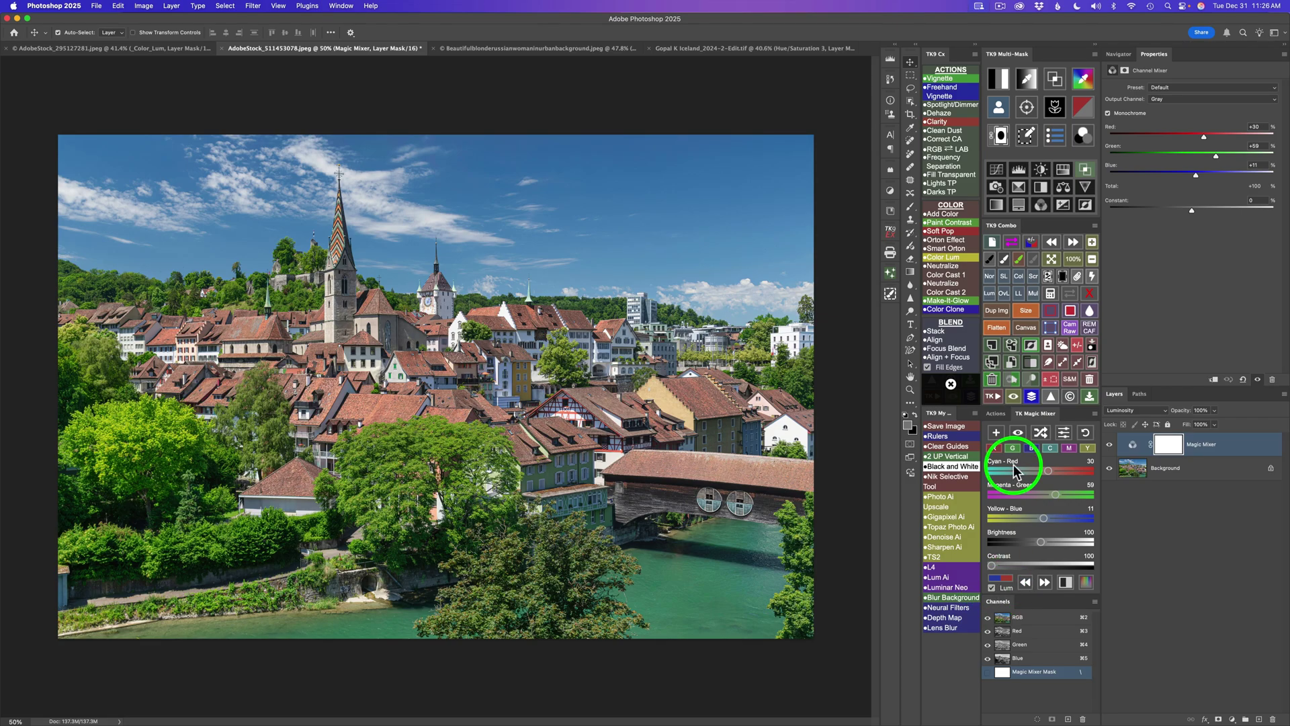
{"action": "left_click", "coordinate": [1040, 433]}
{"action": "left_click", "coordinate": [1041, 433]}
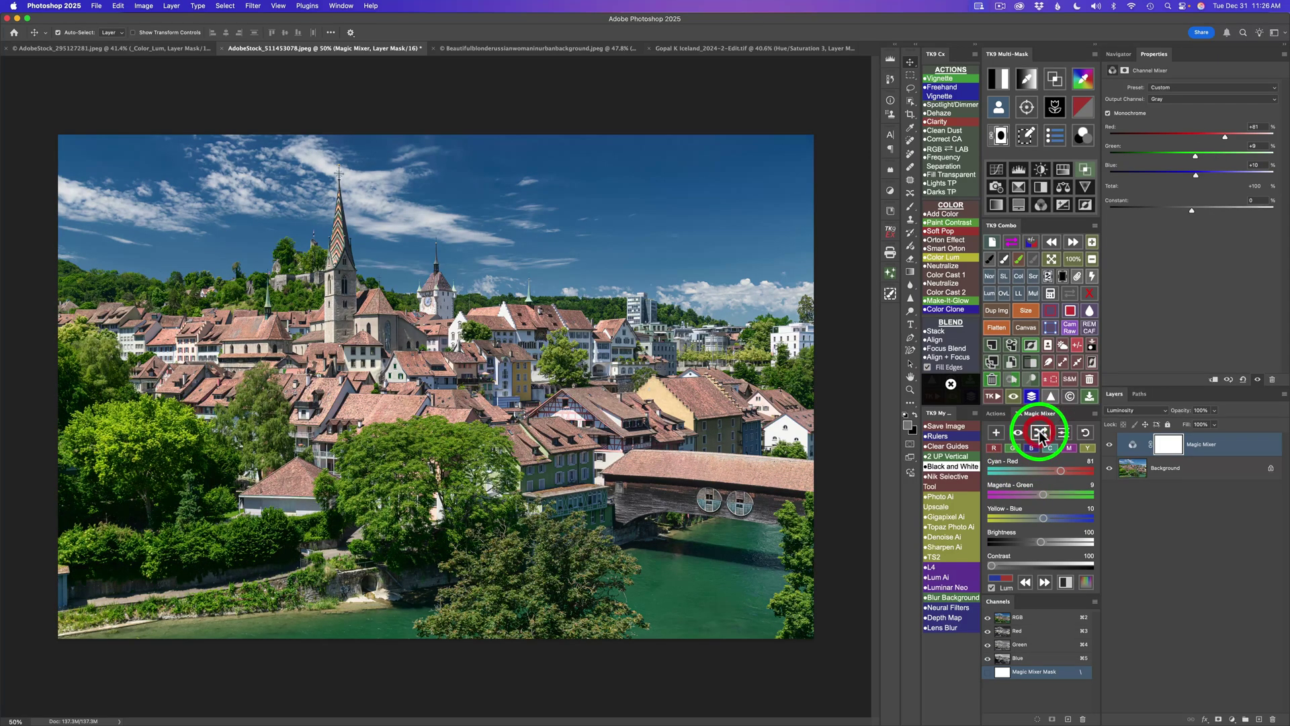
{"action": "left_click", "coordinate": [1041, 433]}
{"action": "left_click", "coordinate": [1041, 433]}
{"action": "left_click", "coordinate": [1041, 433]}
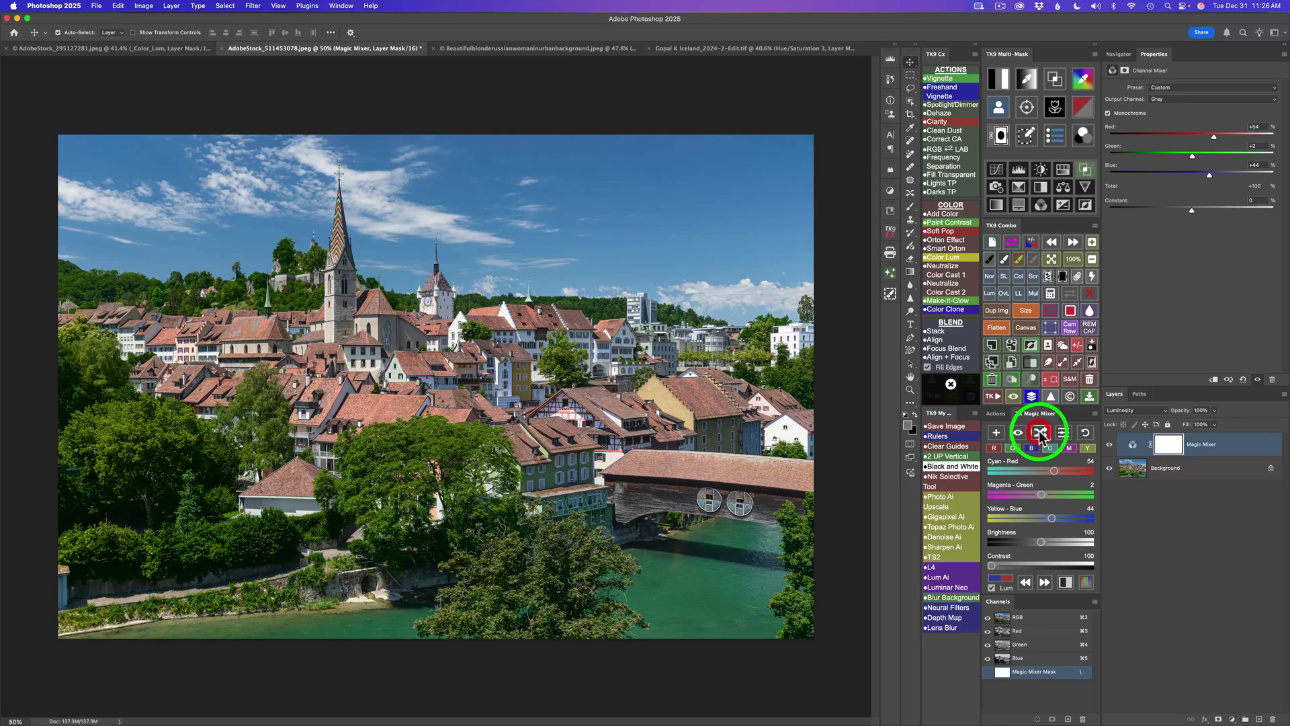
{"action": "left_click", "coordinate": [1041, 434]}
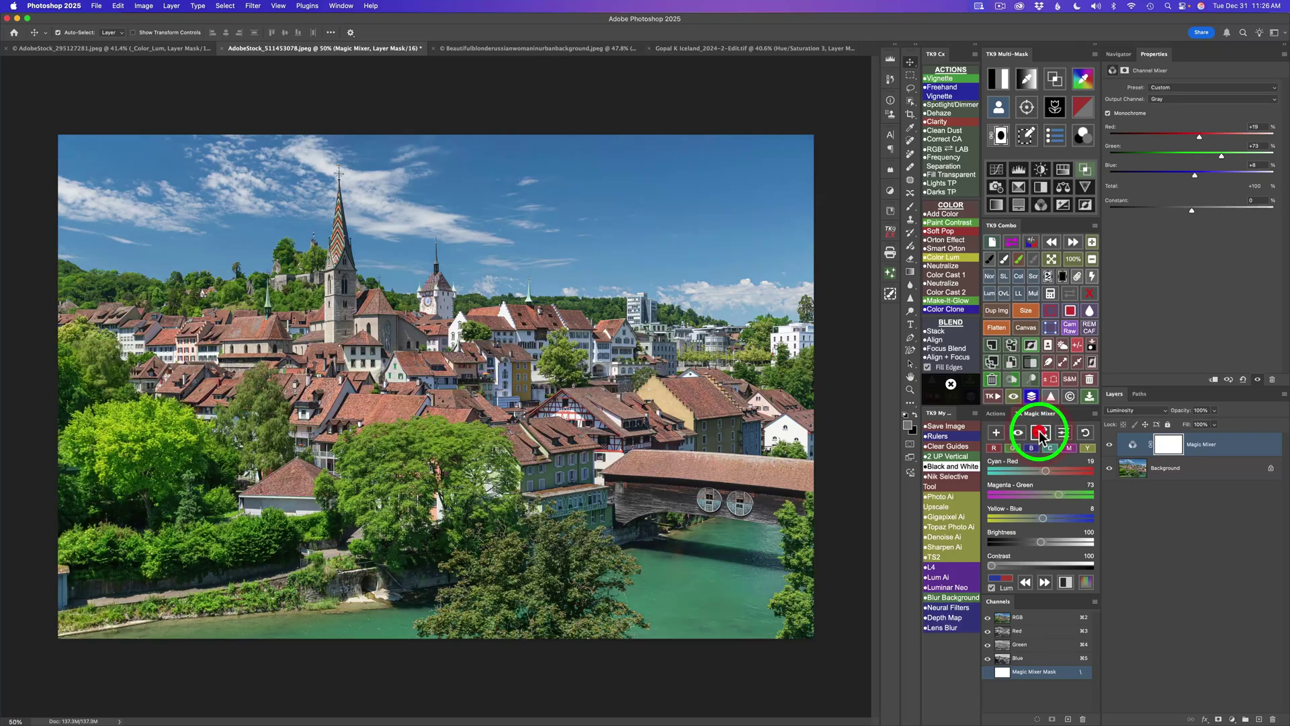
{"action": "left_click", "coordinate": [1087, 436]}
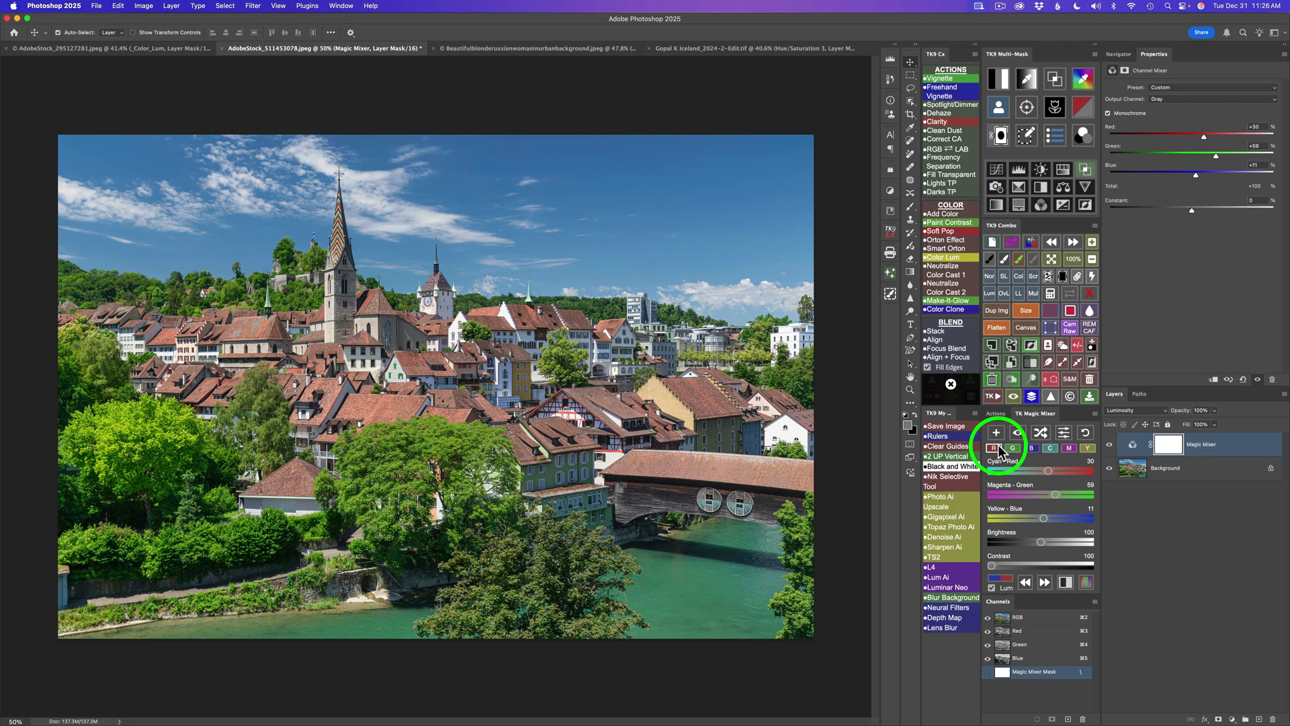
Mix the town photo to Red −39, Green 119, Blue 20 to brighten the greenery.
{"action": "left_click", "coordinate": [995, 448]}
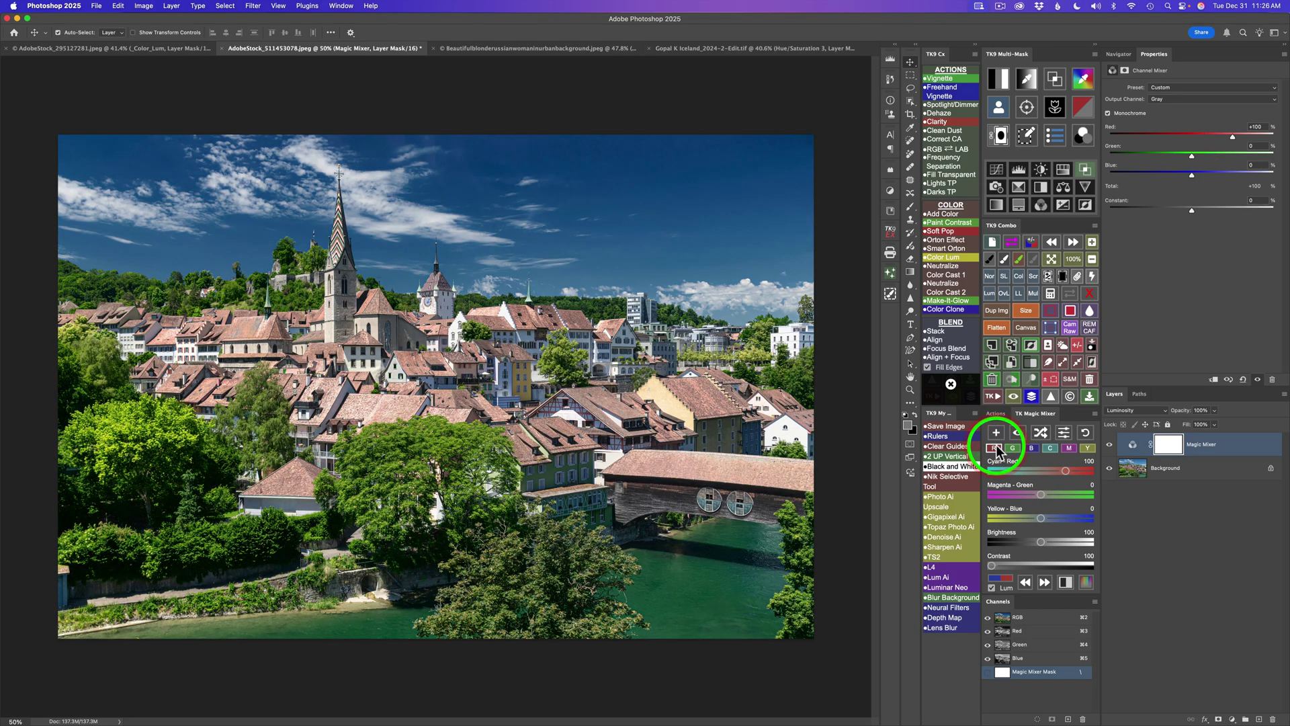
{"action": "left_click", "coordinate": [1012, 449]}
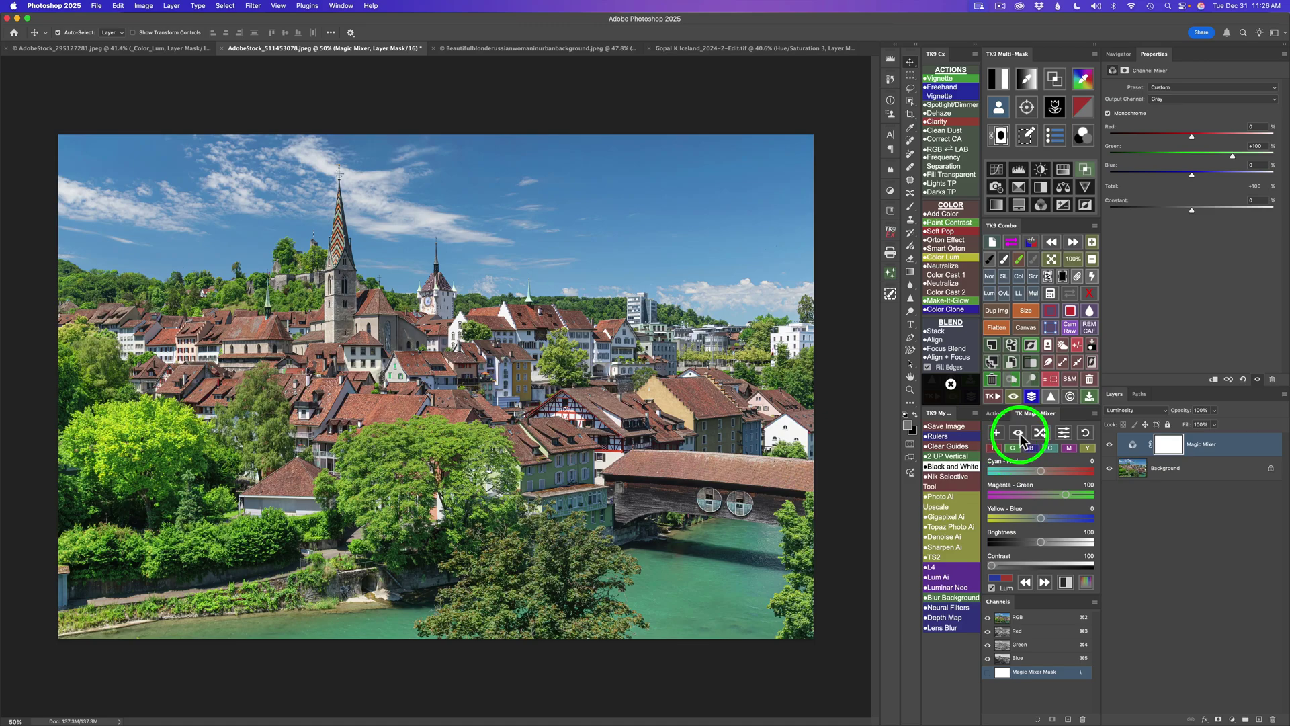
{"action": "left_click", "coordinate": [1019, 433]}
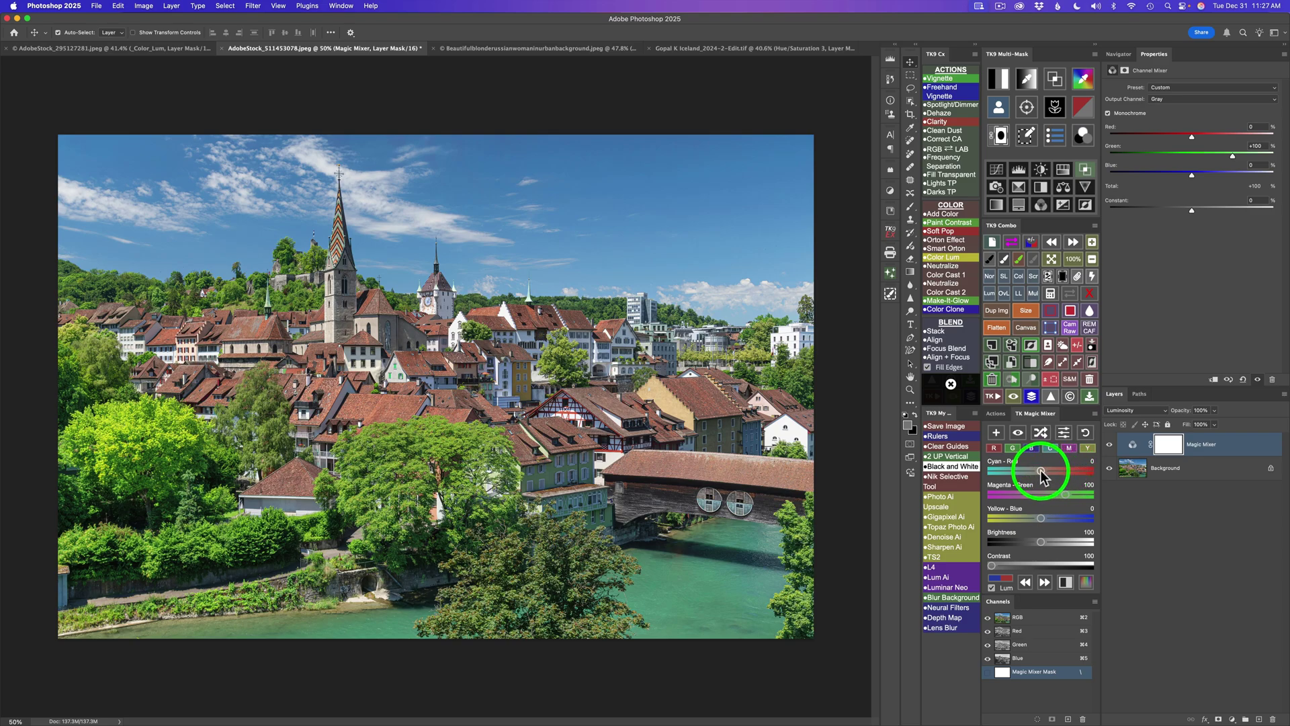
{"action": "left_click_drag", "start_coordinate": [1041, 472], "coordinate": [1035, 475]}
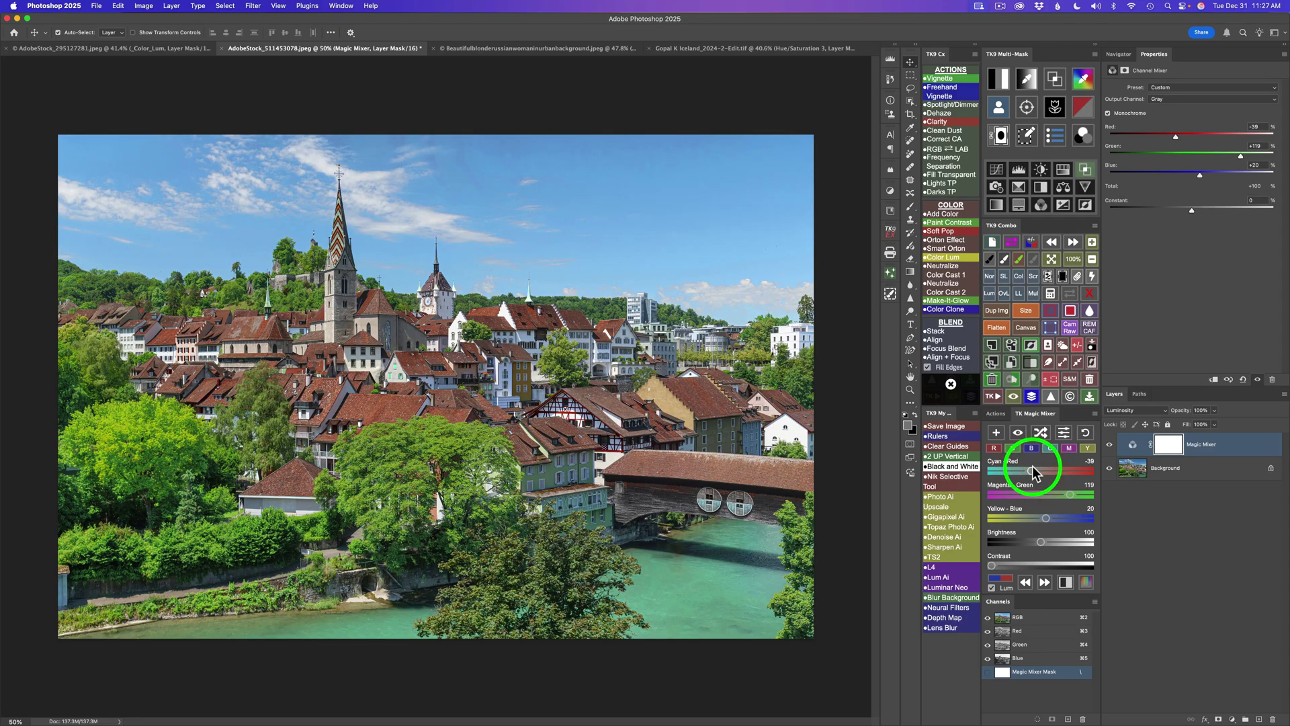
Add a _Color_Lum Black & White layer, raising Yellows to 101 and lowering Reds and Greens.
{"action": "left_click", "coordinate": [1065, 583]}
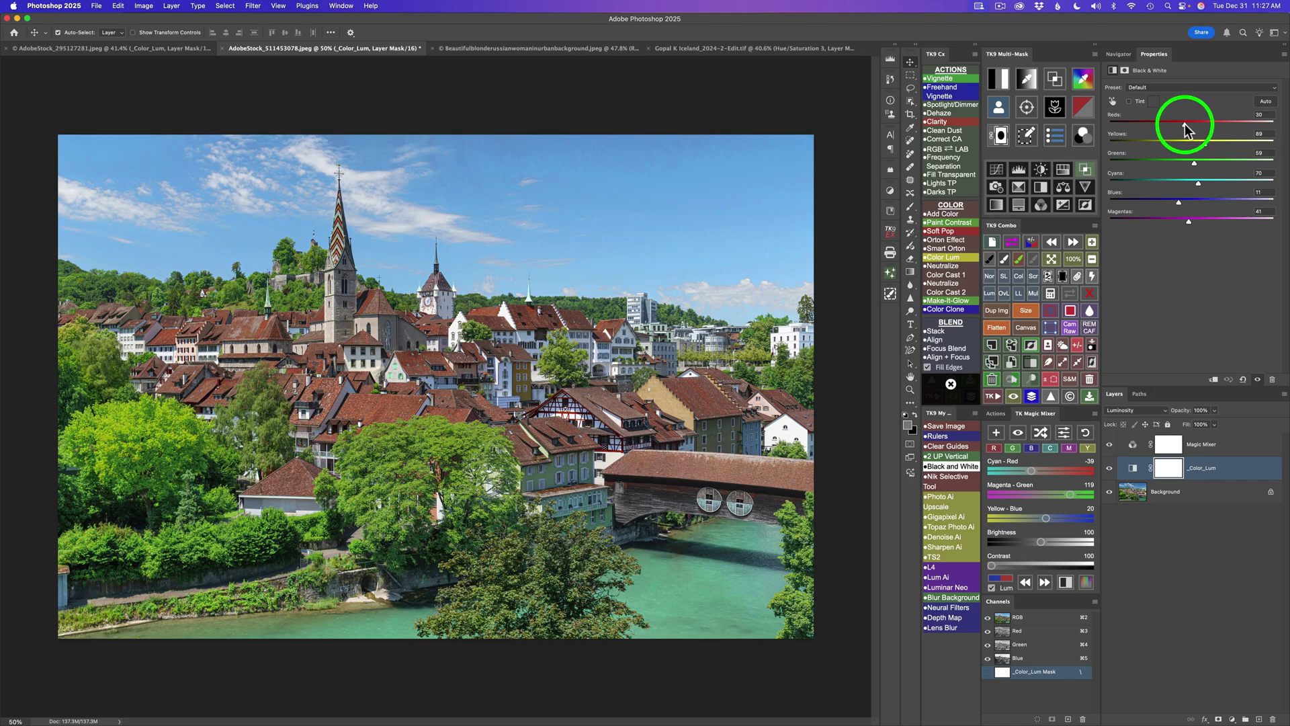
{"action": "left_click_drag", "start_coordinate": [1184, 126], "coordinate": [1182, 128]}
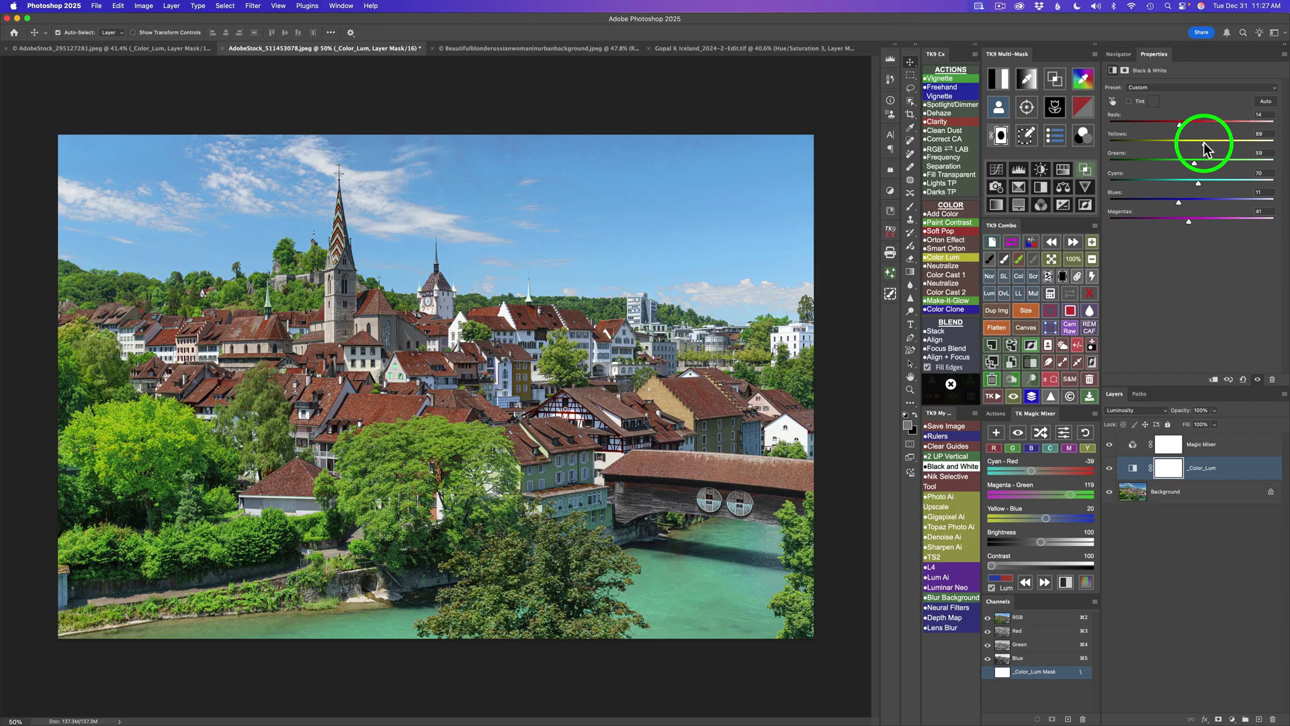
{"action": "left_click_drag", "start_coordinate": [1204, 144], "coordinate": [1209, 143]}
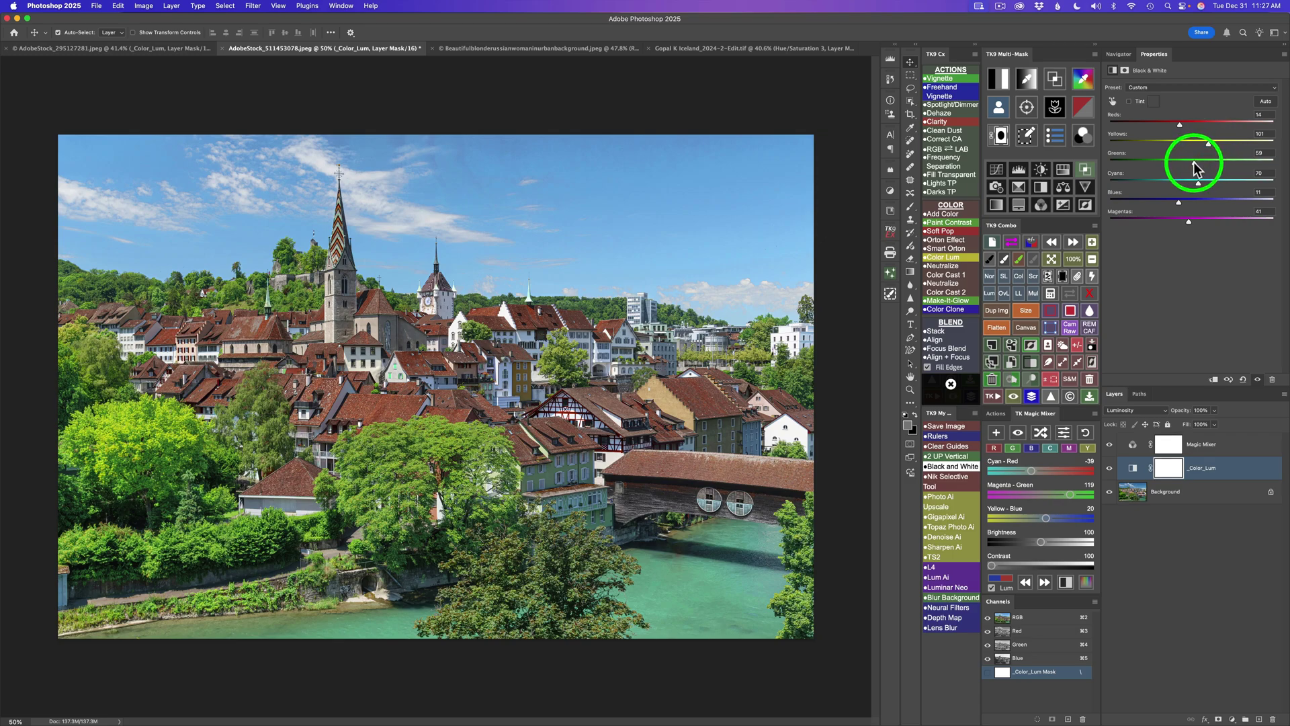
{"action": "left_click_drag", "start_coordinate": [1195, 164], "coordinate": [1194, 165]}
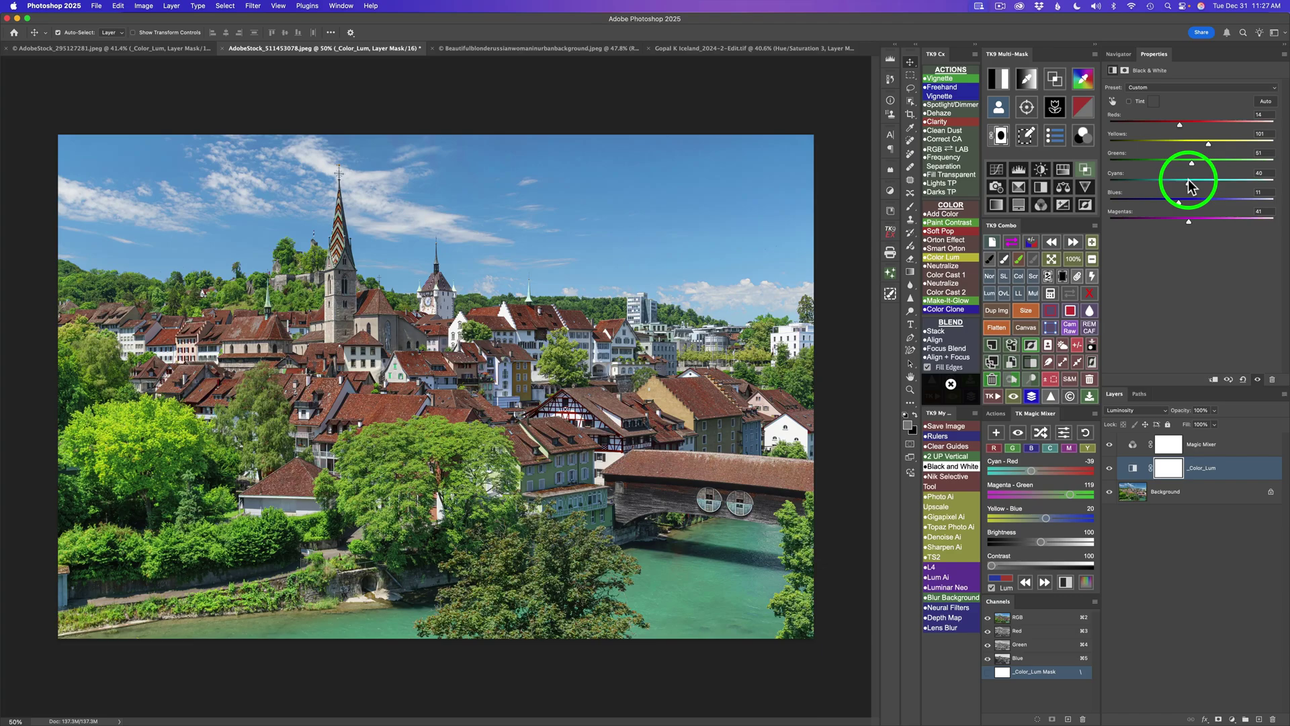
Lower Cyans and Blues, bring Reds back to 32, and compare both adjustments on and off.
{"action": "left_click_drag", "start_coordinate": [1187, 181], "coordinate": [1183, 183]}
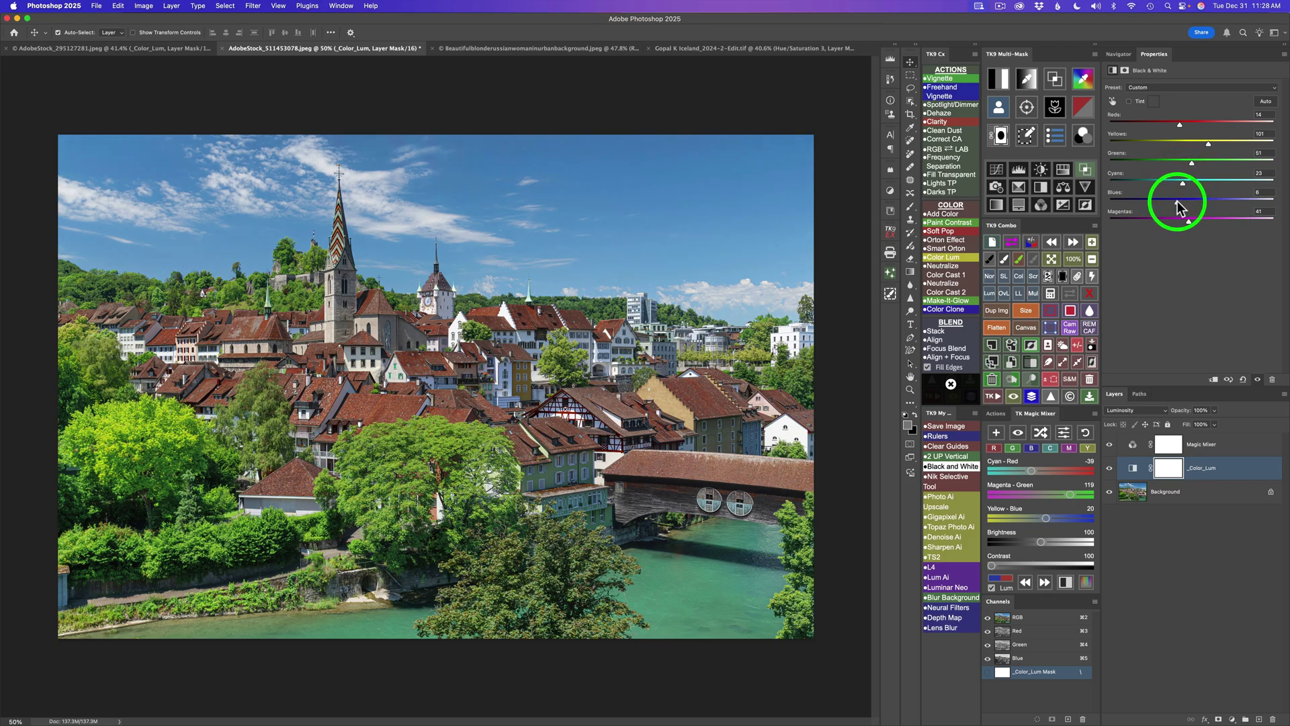
{"action": "left_click_drag", "start_coordinate": [1178, 200], "coordinate": [1189, 219]}
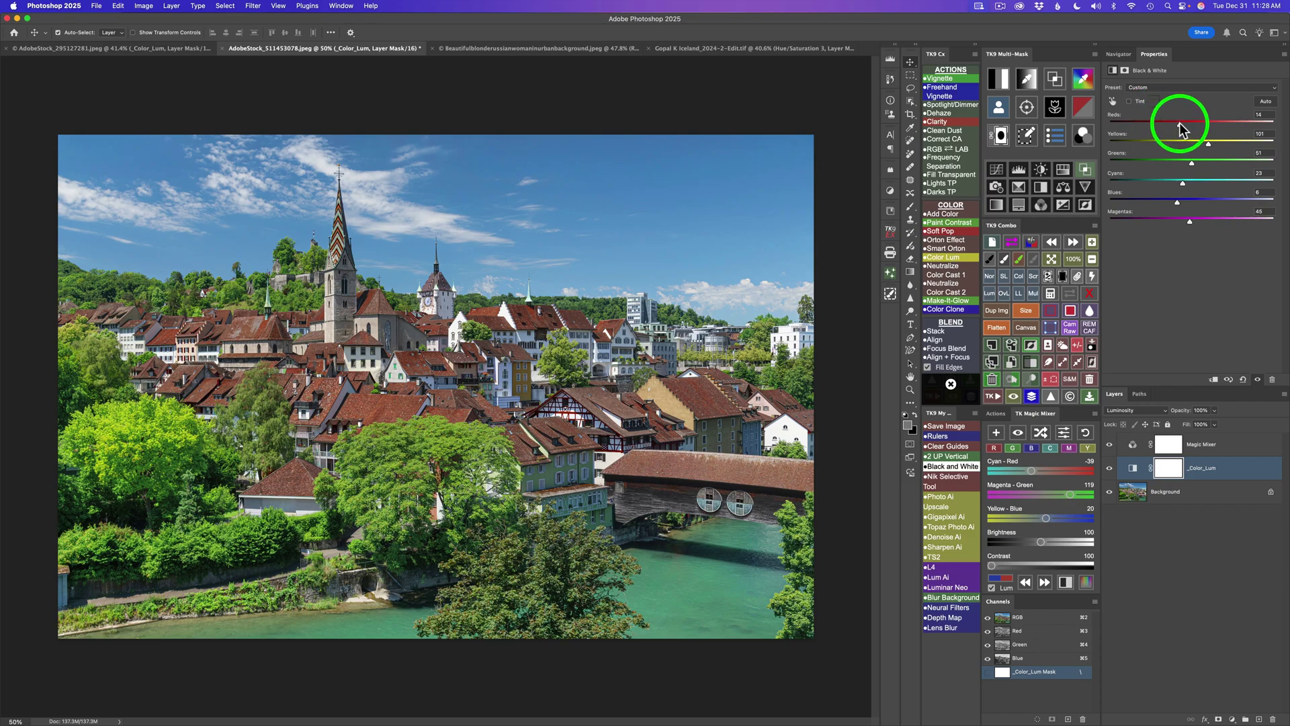
{"action": "left_click_drag", "start_coordinate": [1181, 128], "coordinate": [1188, 128]}
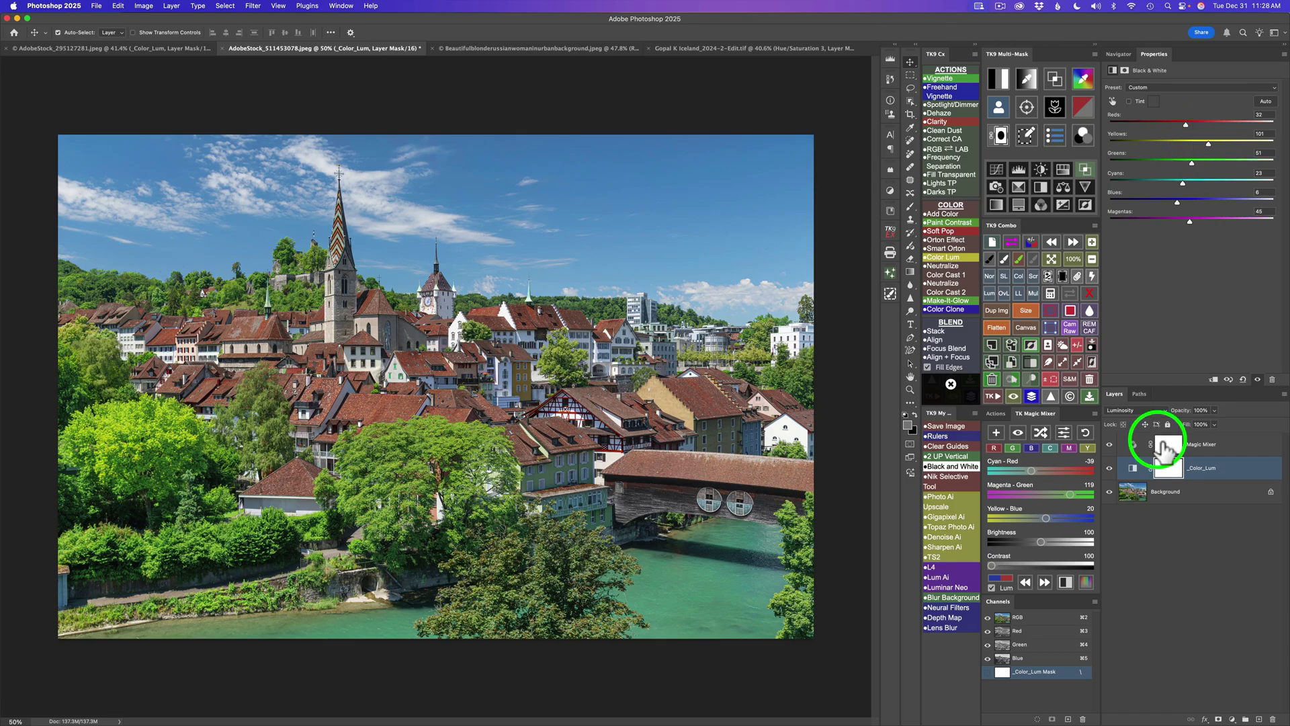
{"action": "left_click", "coordinate": [1032, 397]}
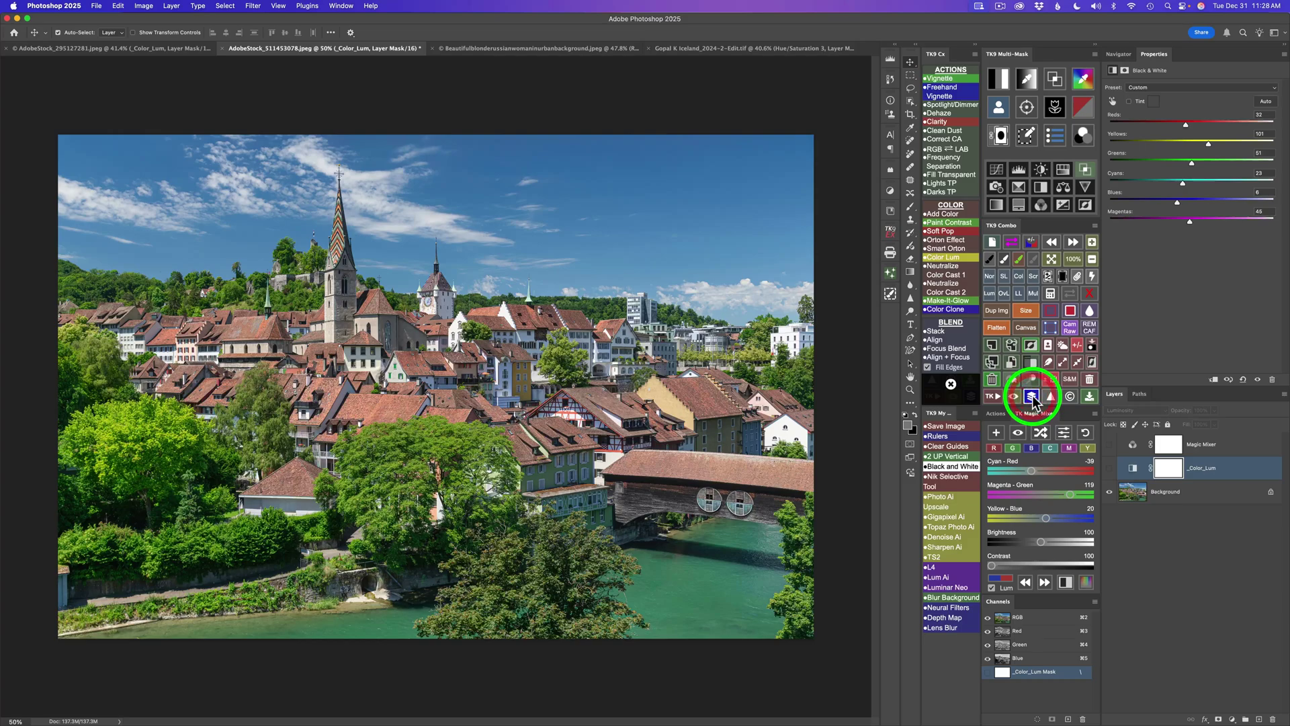
{"action": "left_click", "coordinate": [1033, 398]}
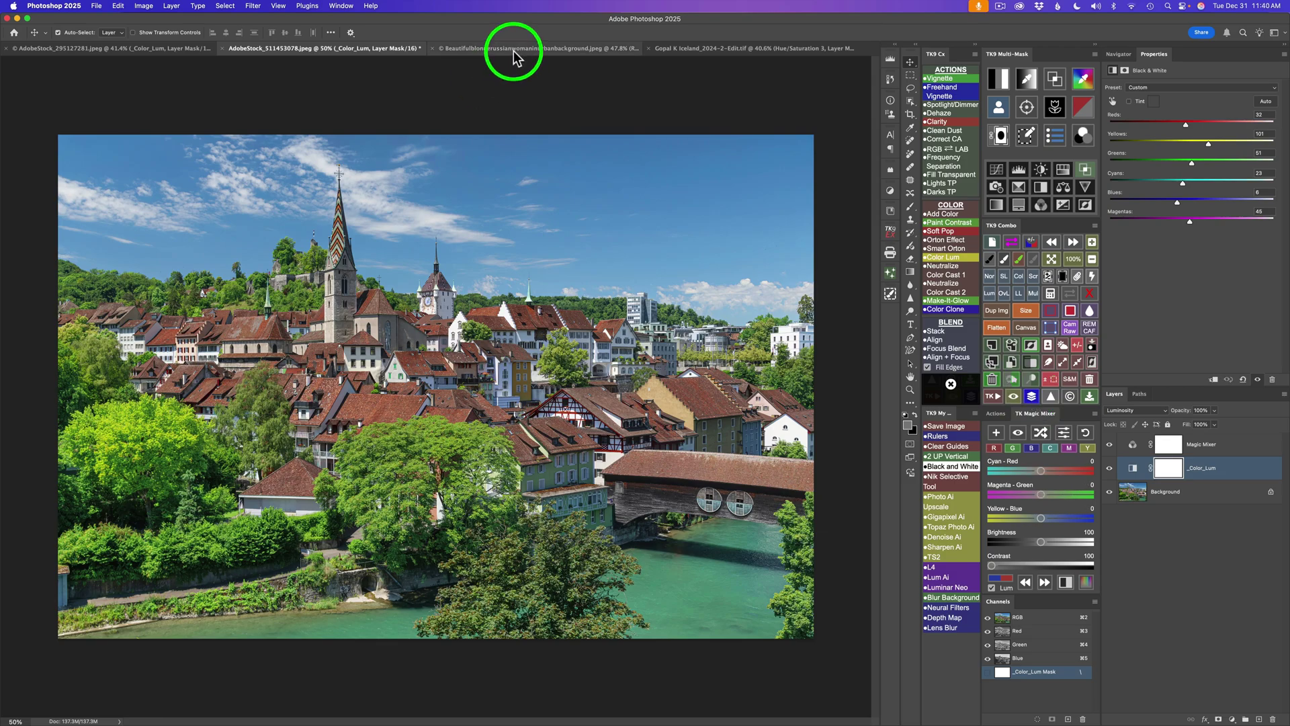
Add a Luminosity-blended Magic Mixer layer at 30/59/11 to the portrait and select it.
{"action": "left_click", "coordinate": [514, 50]}
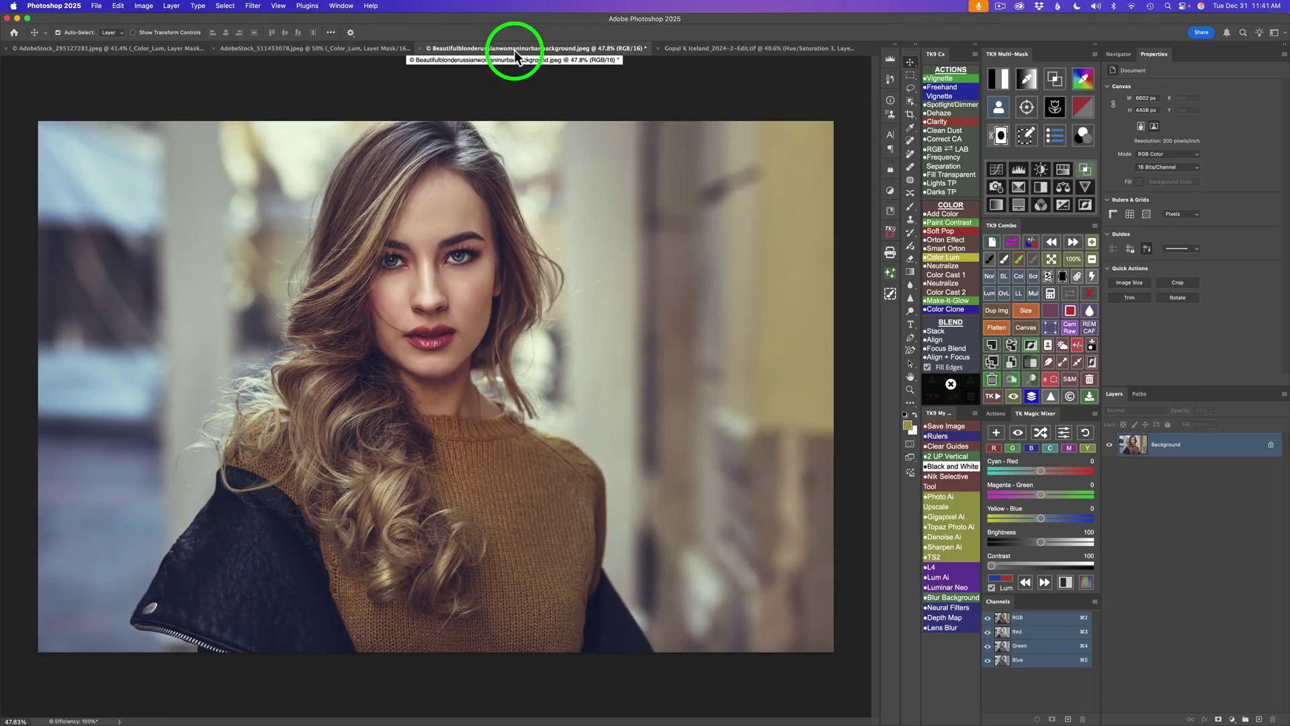
{"action": "left_click", "coordinate": [997, 434]}
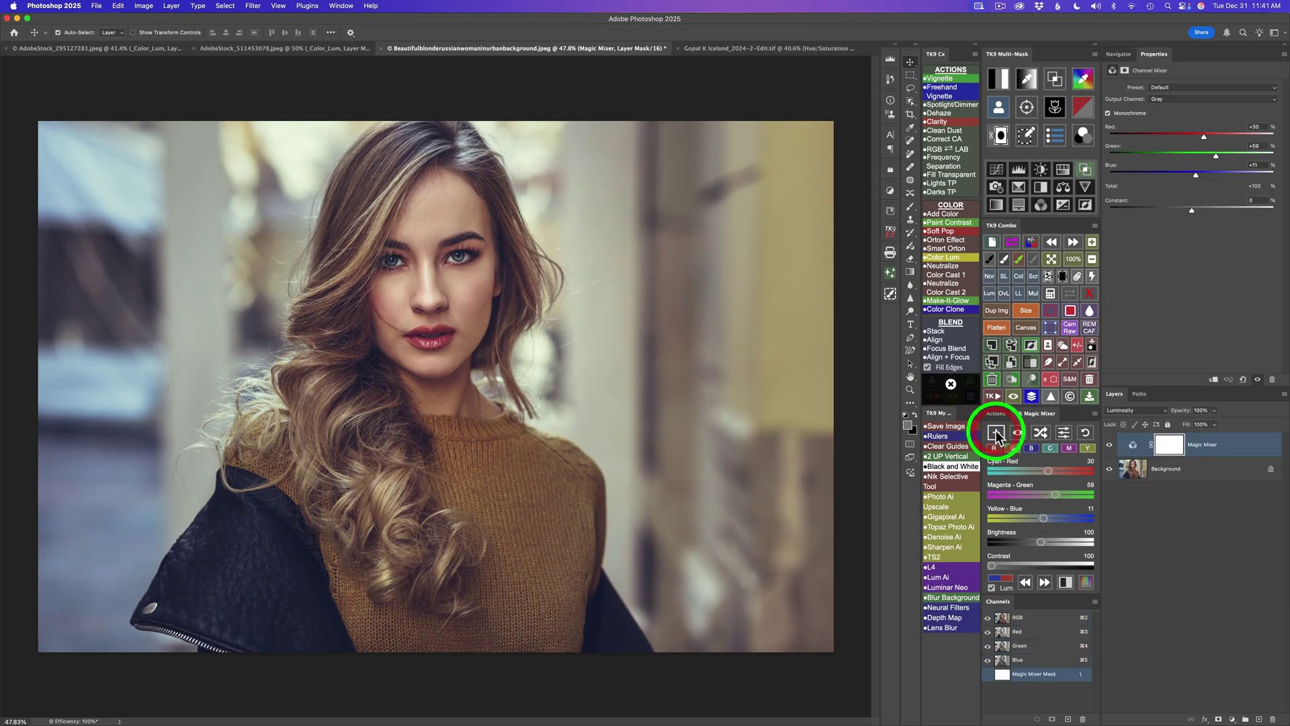
{"action": "left_click", "coordinate": [992, 589]}
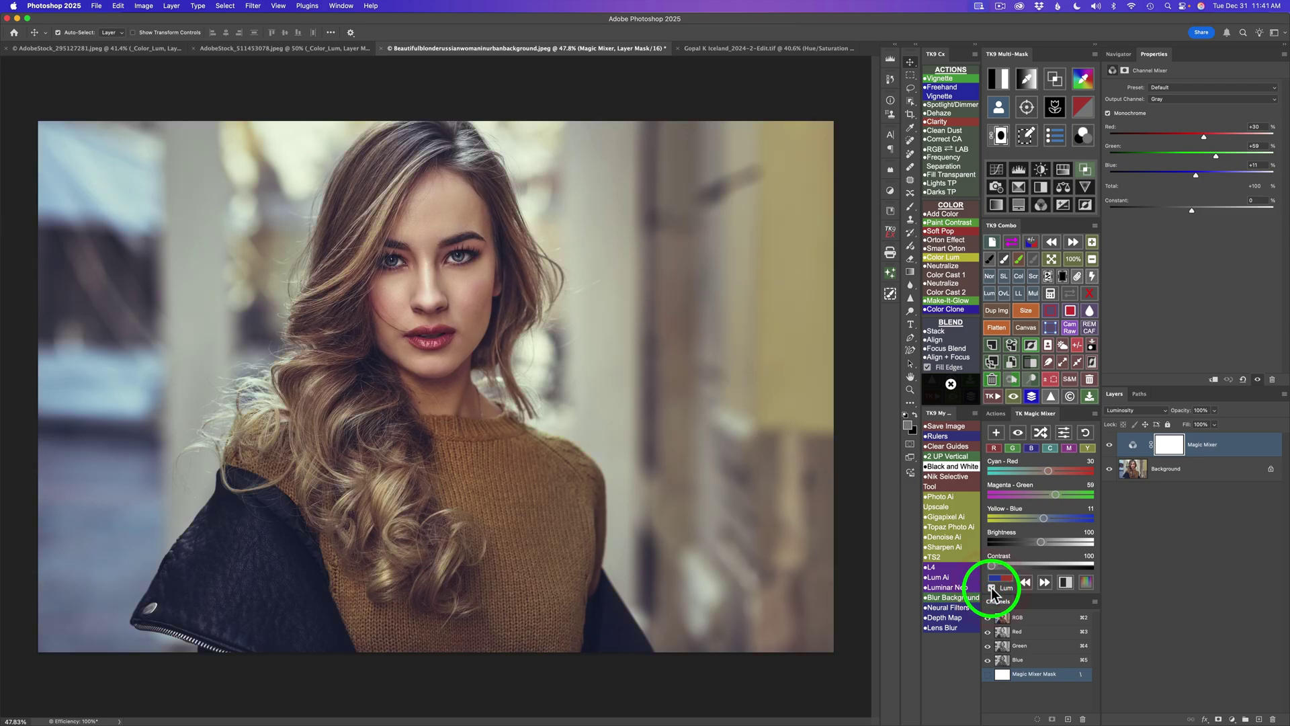
{"action": "left_click", "coordinate": [1109, 444]}
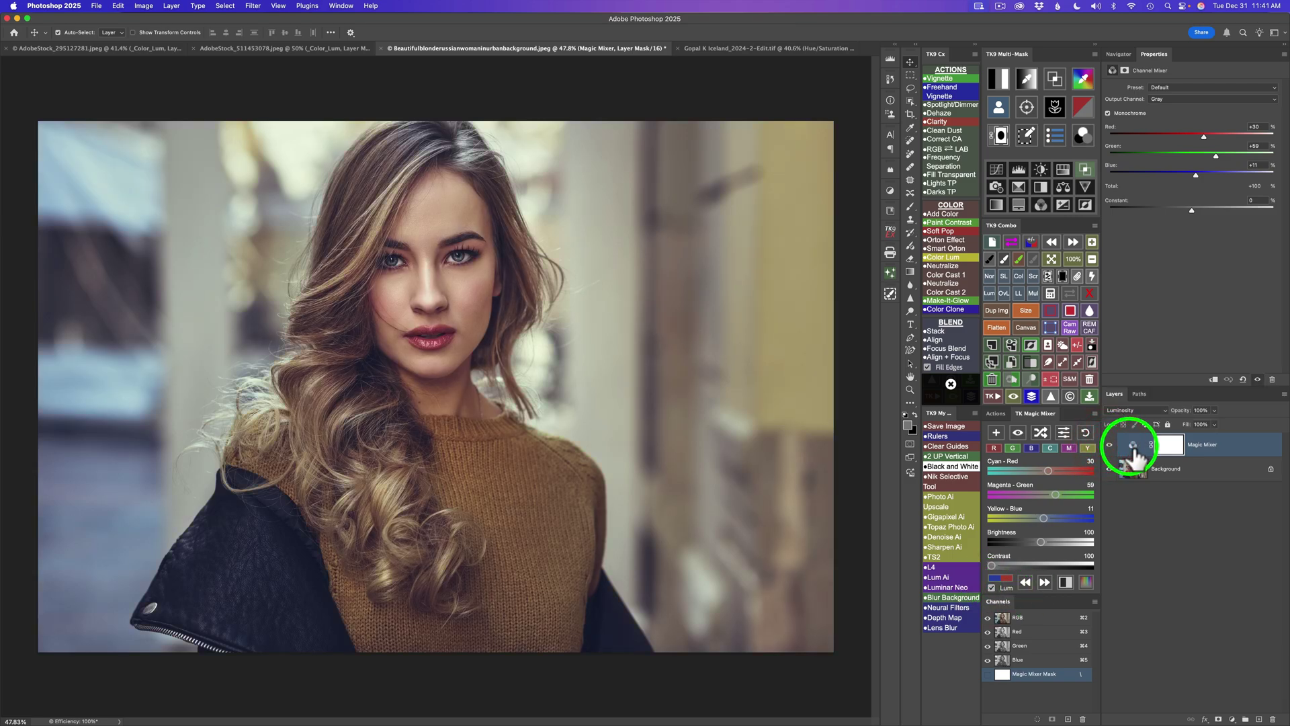
Cycle the portrait's mixer presets to magenta (Red 100, Green −100, Blue 100) and compare.
{"action": "left_click", "coordinate": [995, 449]}
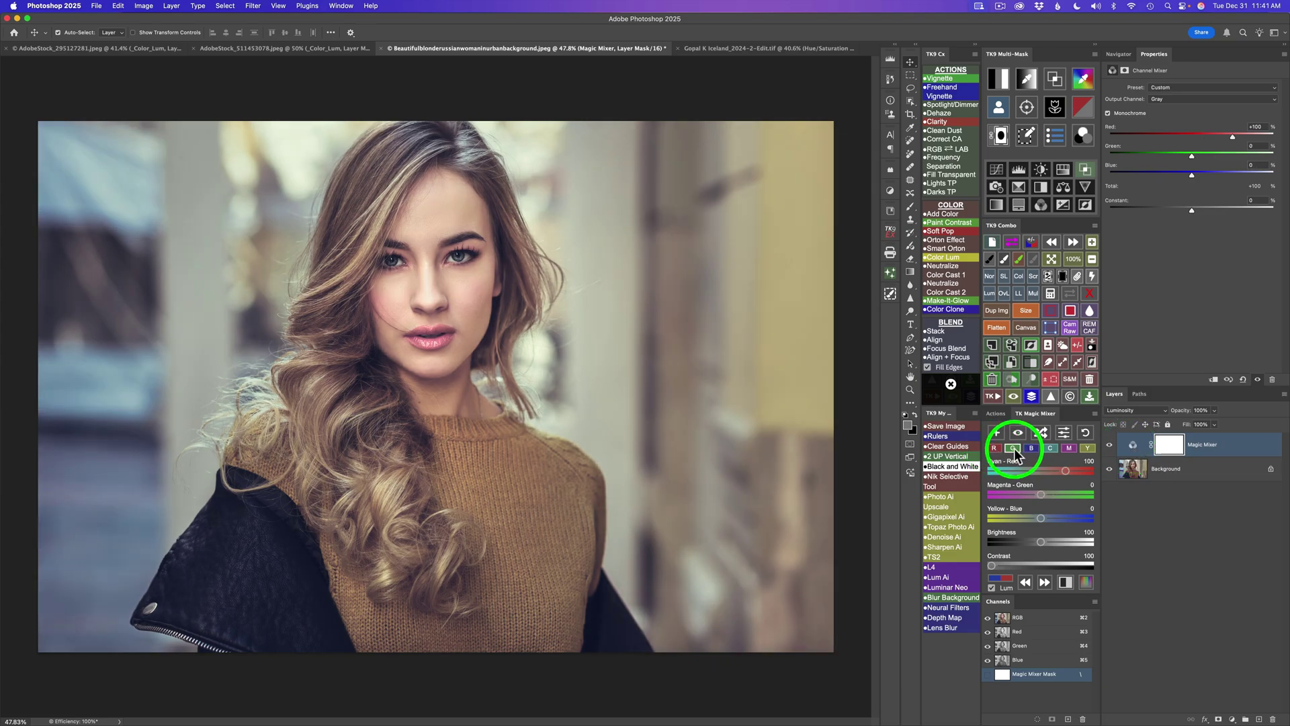
{"action": "left_click", "coordinate": [1013, 449]}
{"action": "left_click", "coordinate": [1033, 449]}
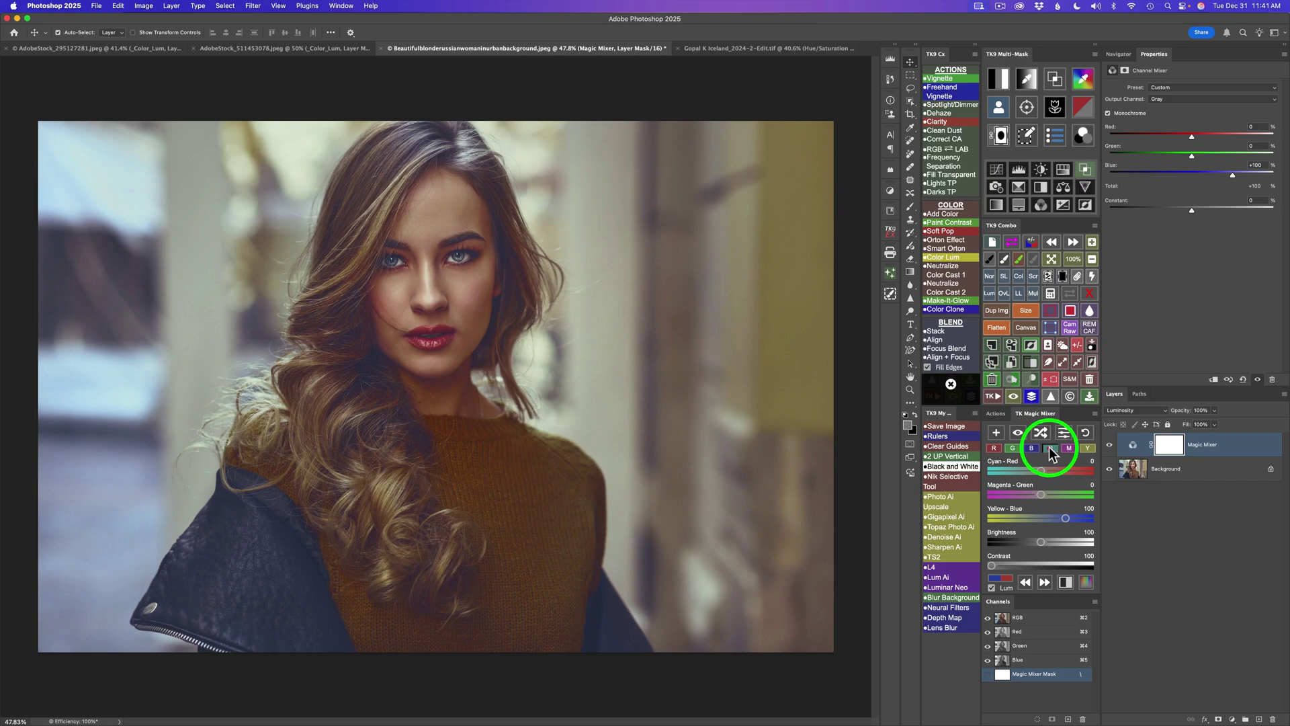
{"action": "left_click", "coordinate": [1050, 449]}
{"action": "left_click", "coordinate": [1070, 449]}
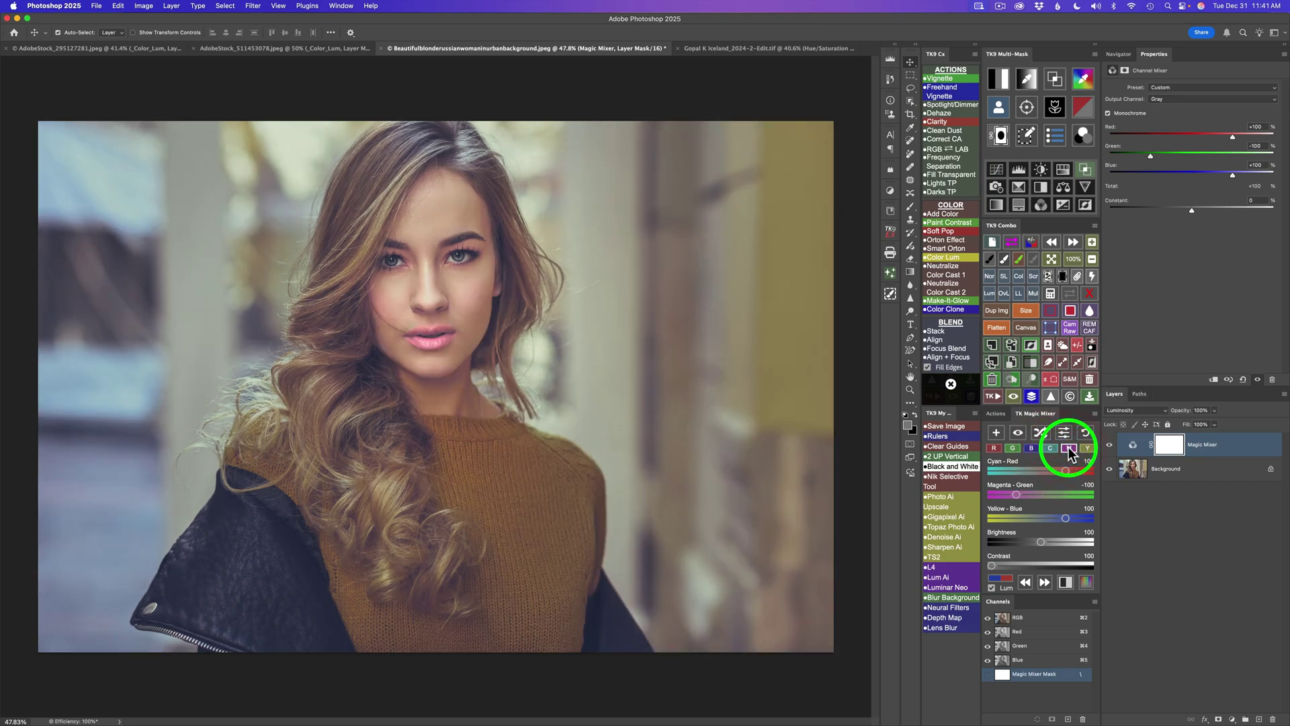
{"action": "left_click", "coordinate": [1110, 444]}
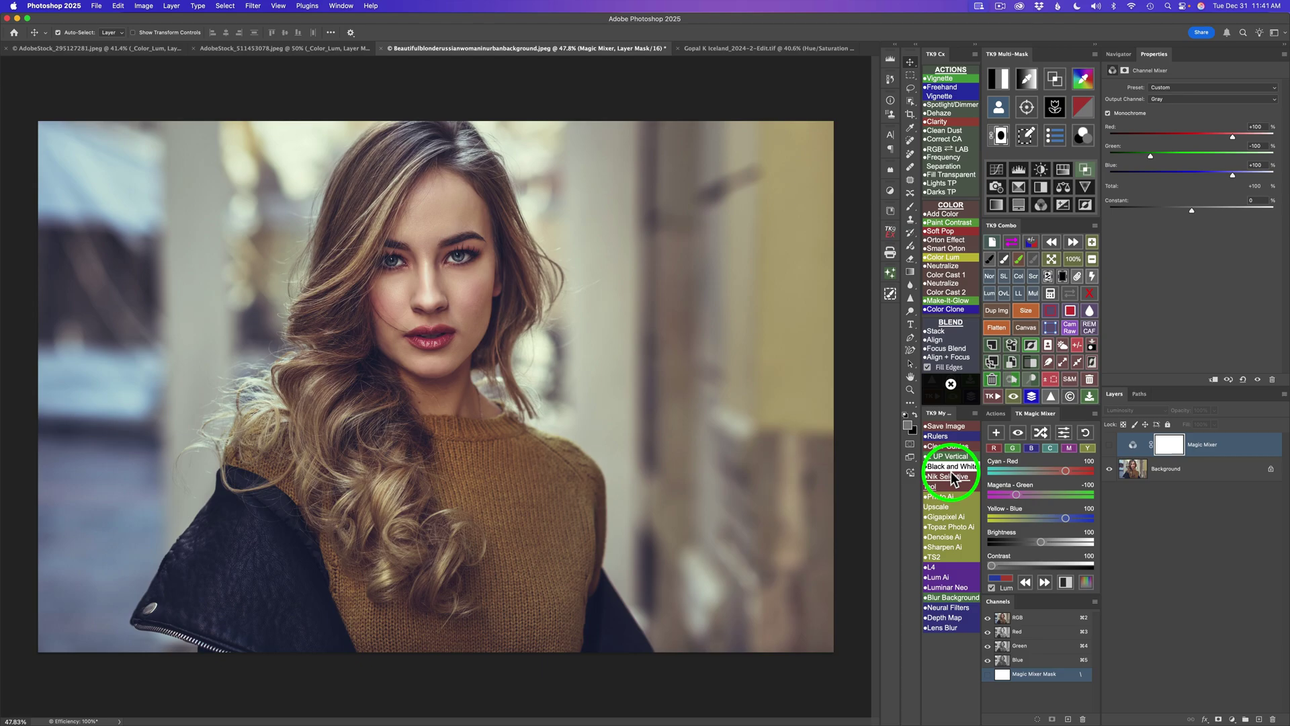
{"action": "left_click", "coordinate": [1110, 445]}
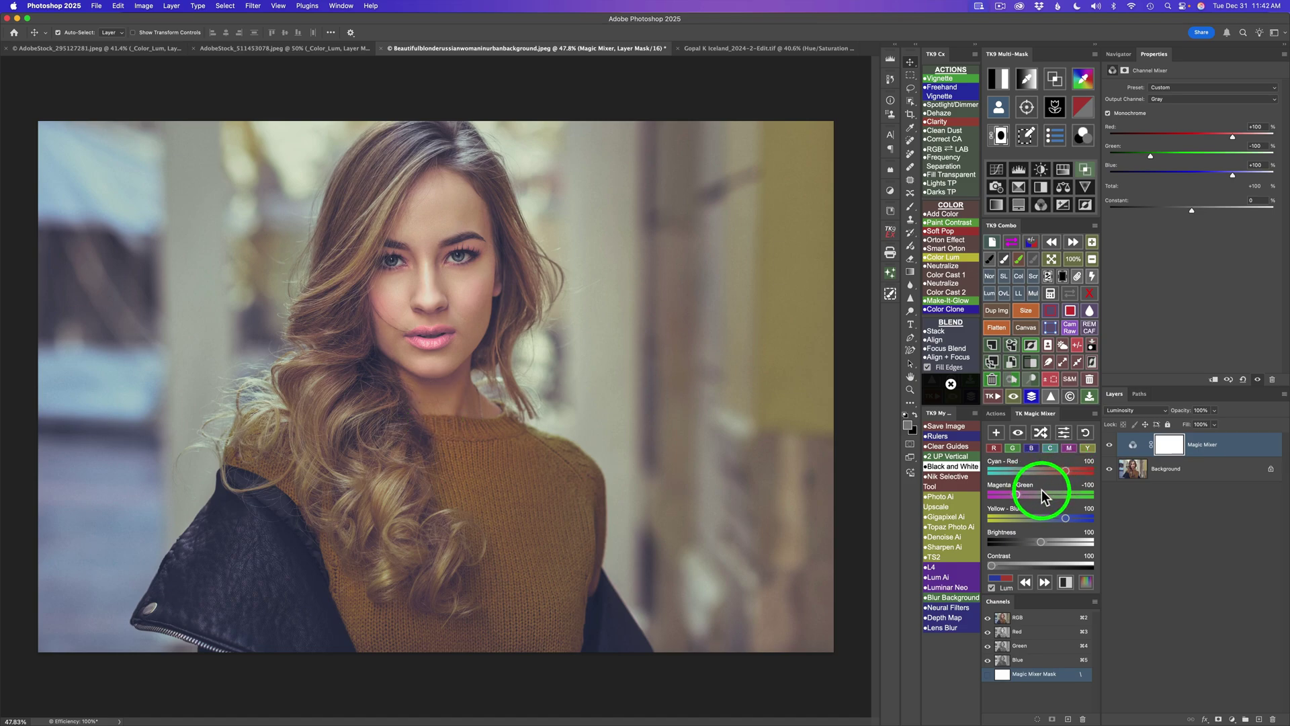
Refine the portrait mix to Red 105, Green −101, Blue 96 via the Magenta-Green and Yellow-Blue balances.
{"action": "left_click_drag", "start_coordinate": [1025, 496], "coordinate": [1016, 495]}
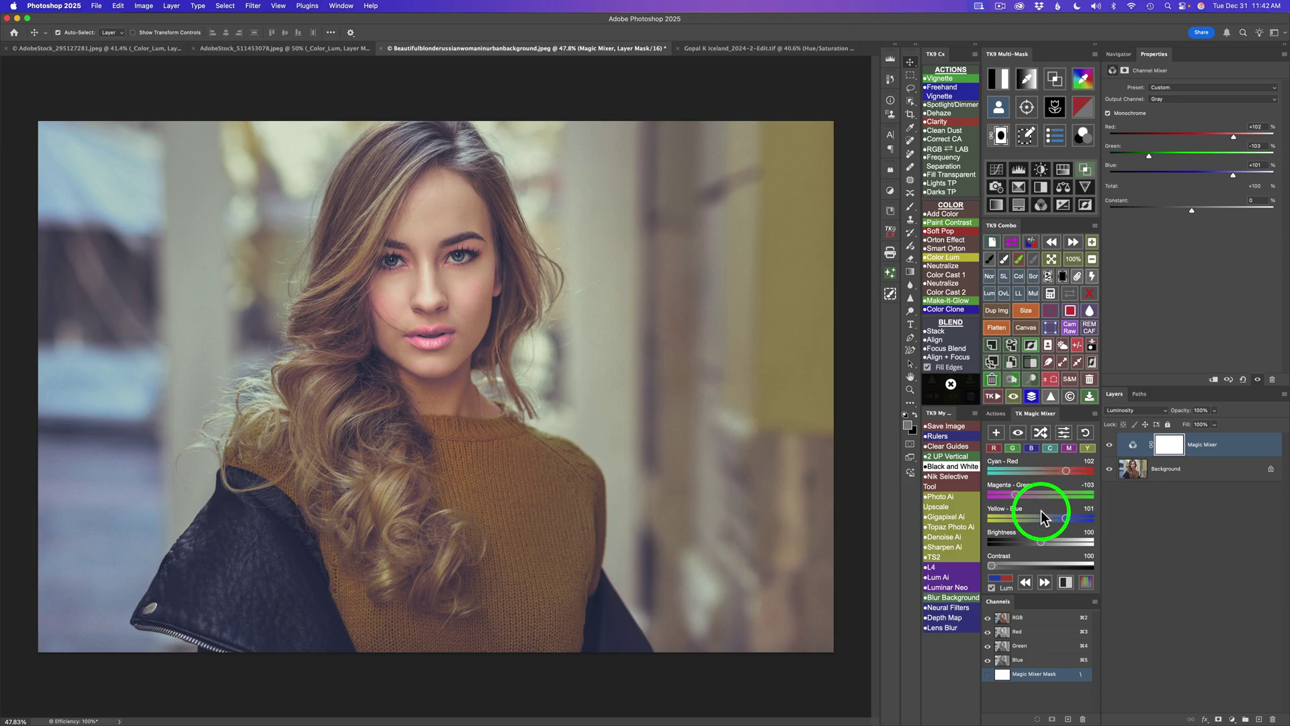
{"action": "left_click_drag", "start_coordinate": [1066, 524], "coordinate": [1065, 523]}
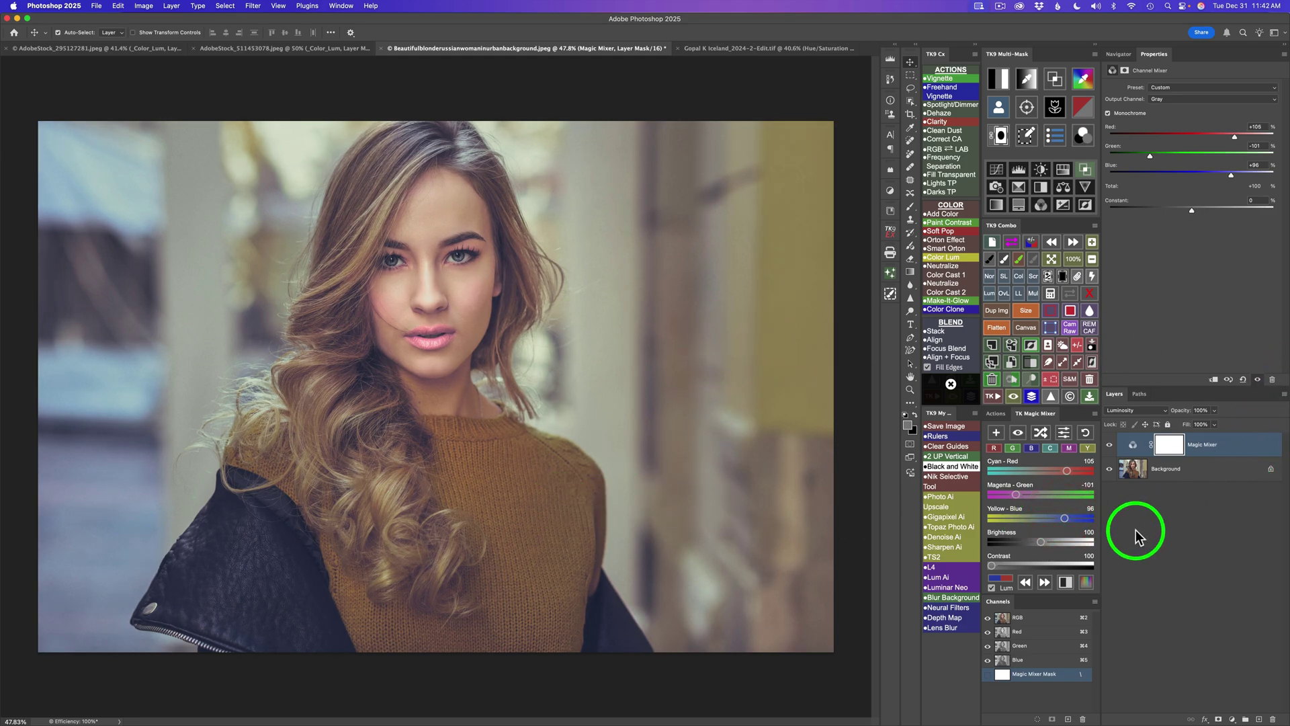
Add a _Color_Lum Black & White layer with Blues at 42 and Yellows at 127.
{"action": "left_click", "coordinate": [1064, 583]}
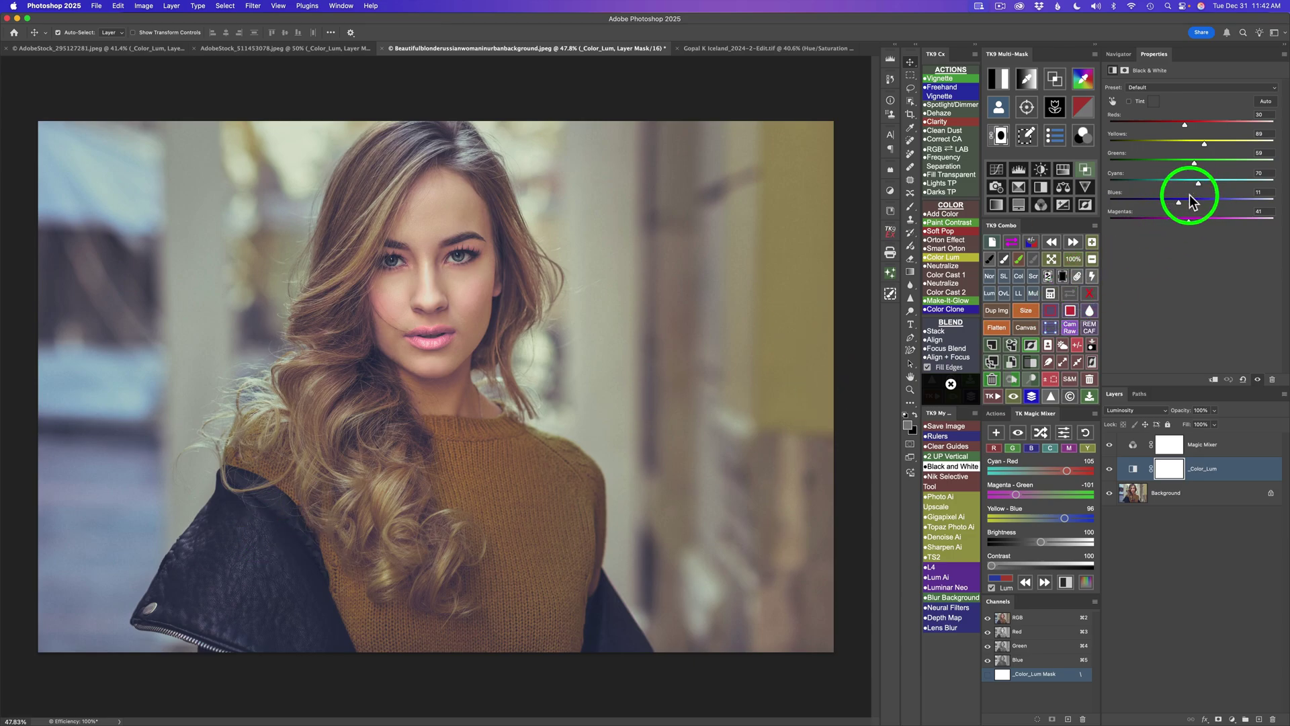
{"action": "mouse_move", "coordinate": [1178, 205]}
{"action": "left_mouse_down"}
{"action": "mouse_move", "coordinate": [1204, 208]}
{"action": "mouse_move", "coordinate": [1191, 202]}
{"action": "left_mouse_up"}
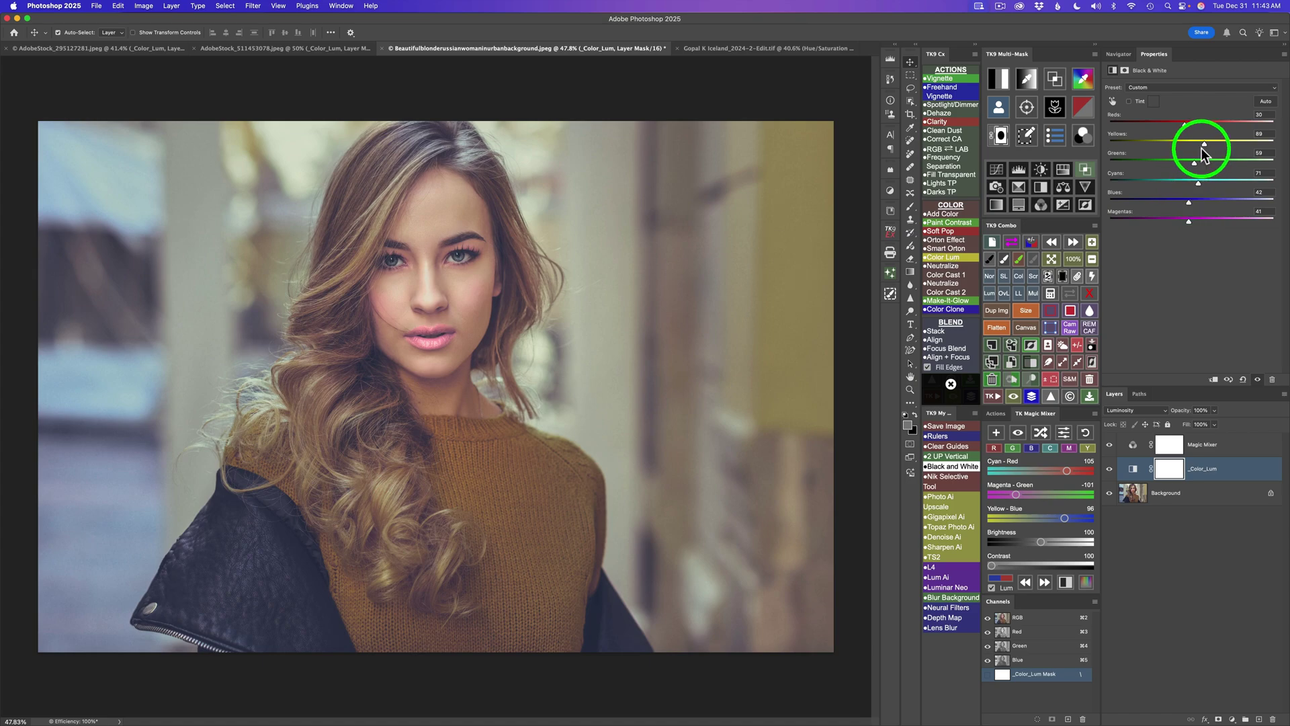
{"action": "left_click", "coordinate": [1199, 144]}
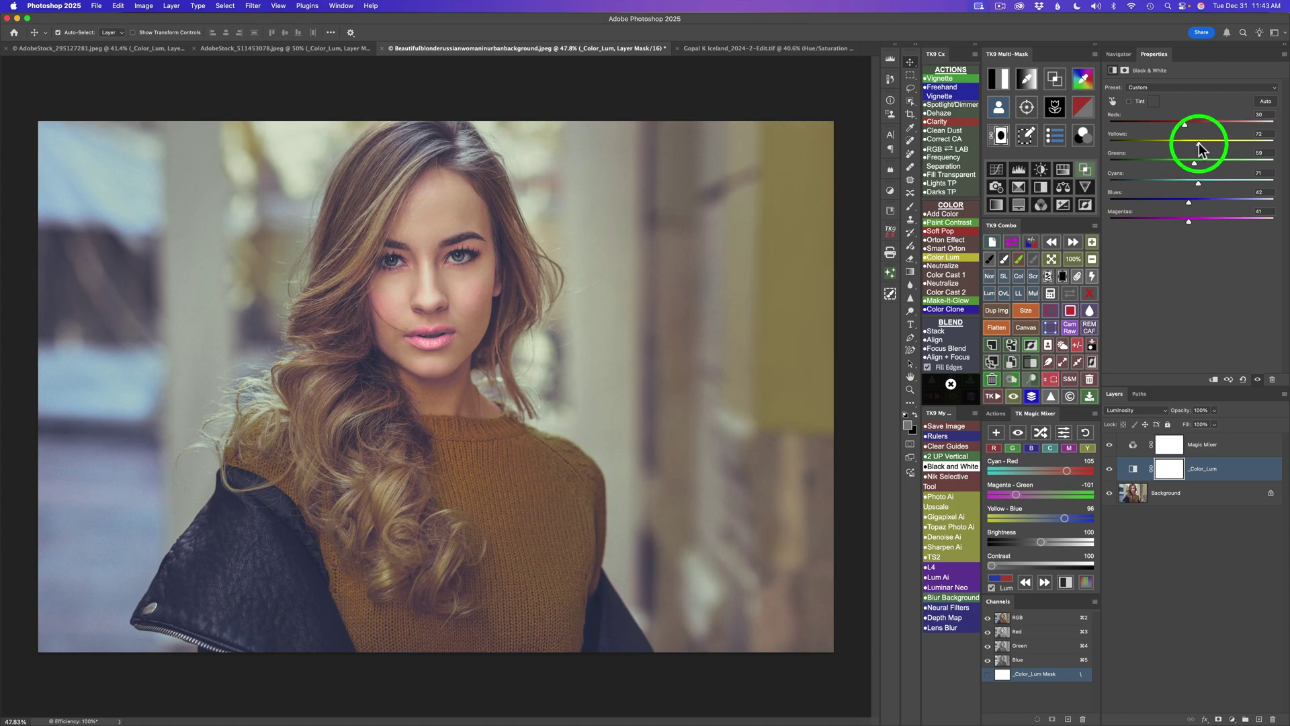
{"action": "key", "text": "super+z"}
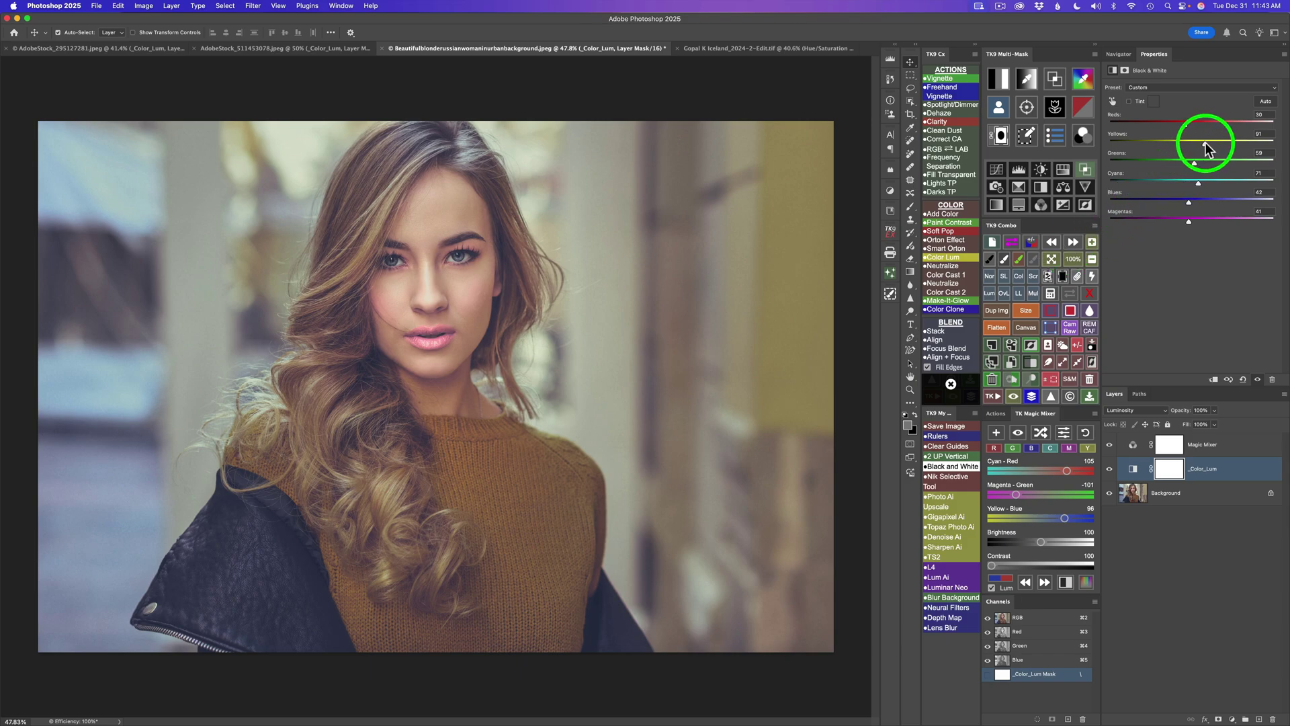
{"action": "left_click_drag", "start_coordinate": [1205, 142], "coordinate": [1217, 143]}
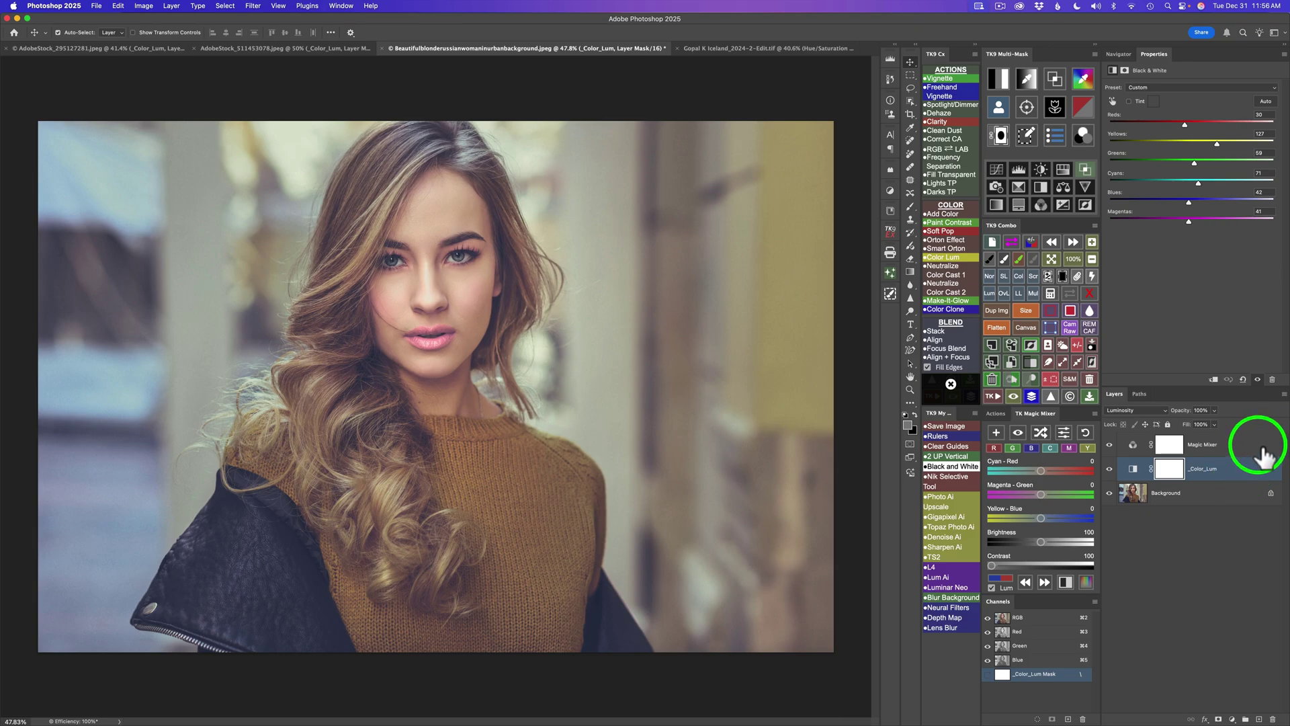
Group the Magic Mixer and _Color_Lum layers into masked Group 1 with the TK9 button.
{"action": "left_click", "coordinate": [1258, 445], "text": "shift"}
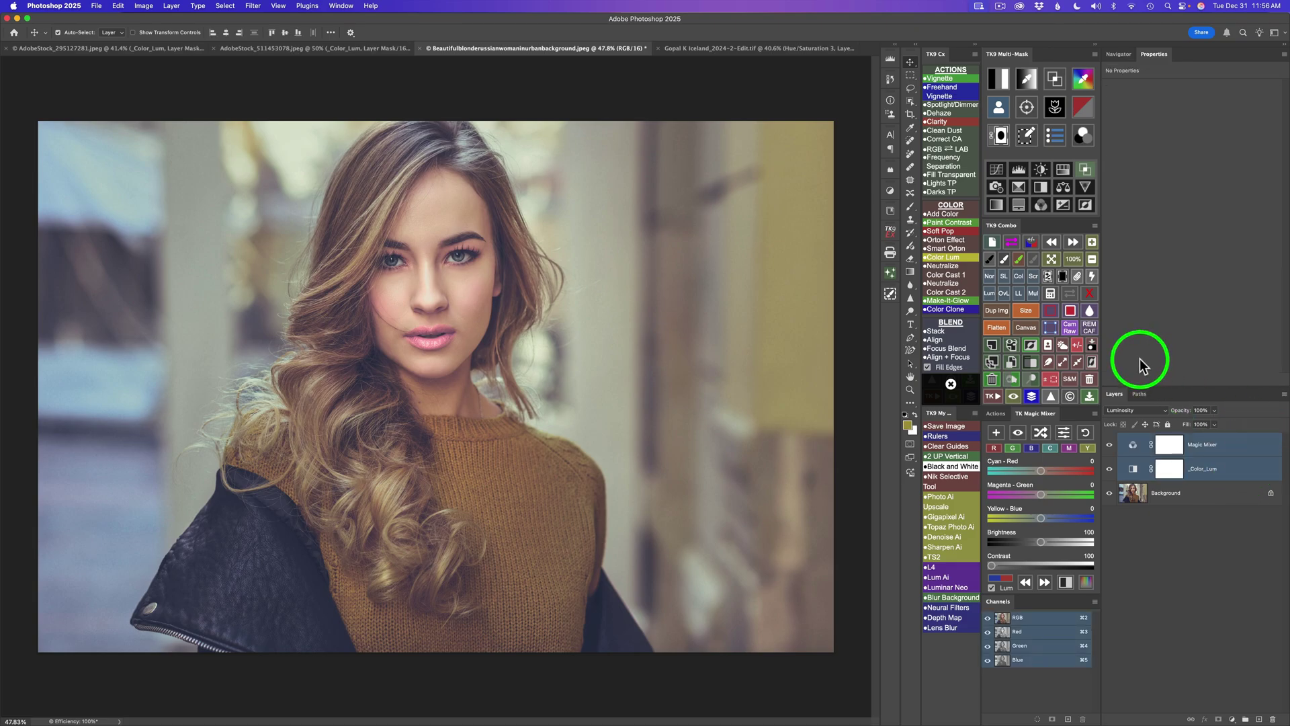
{"action": "left_click", "coordinate": [1035, 362]}
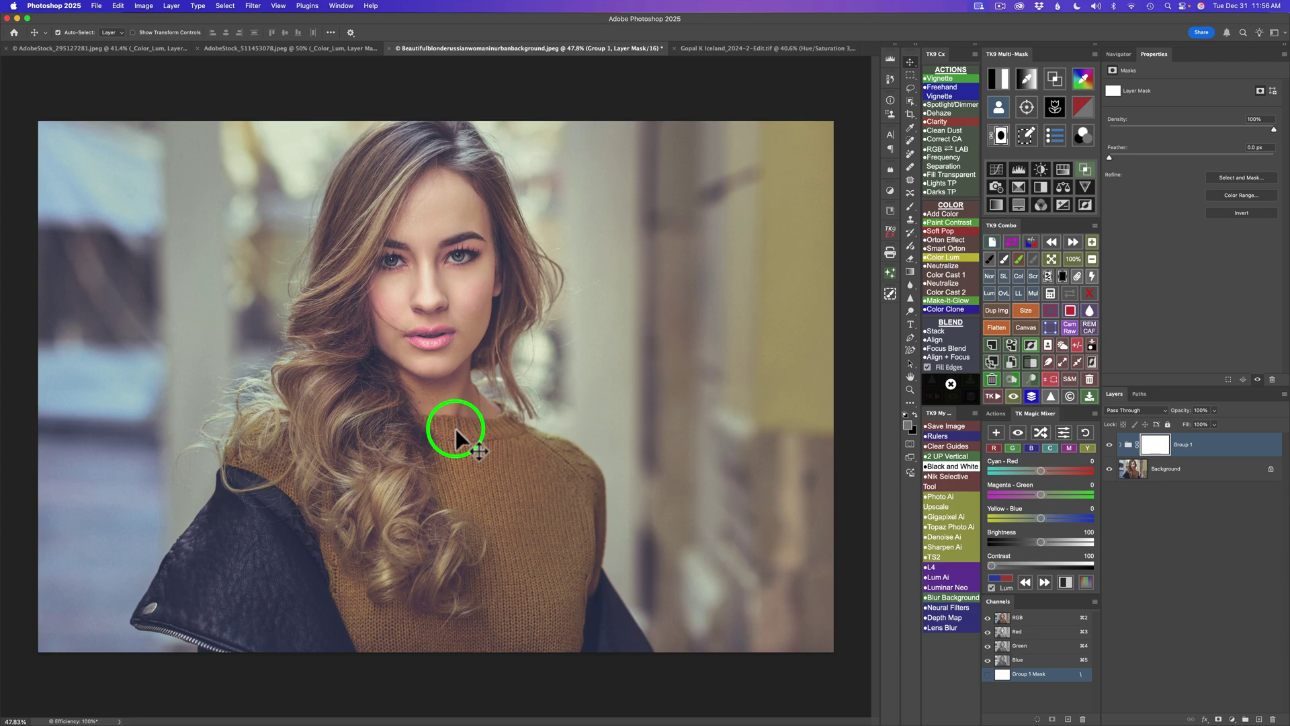
{"action": "left_click", "coordinate": [1048, 347]}
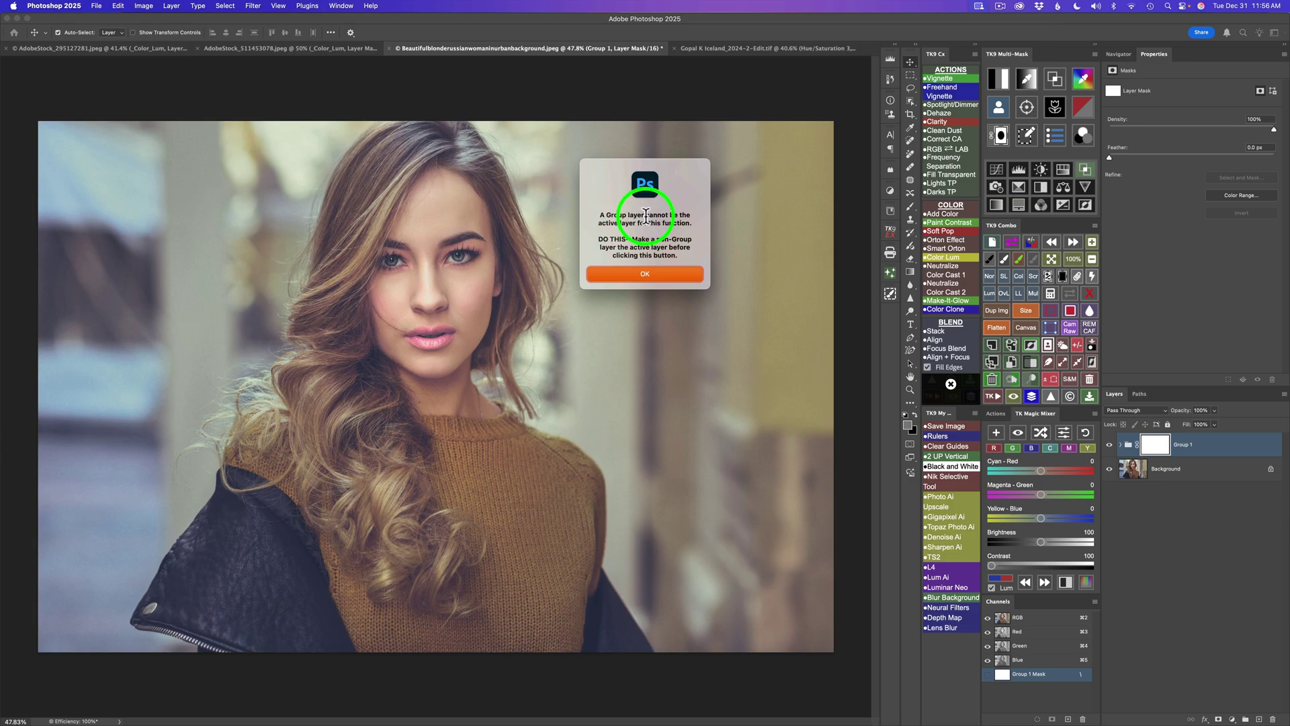
Select the woman from Magic Mixer and load the selection as Group 1's mask.
{"action": "left_click", "coordinate": [669, 275]}
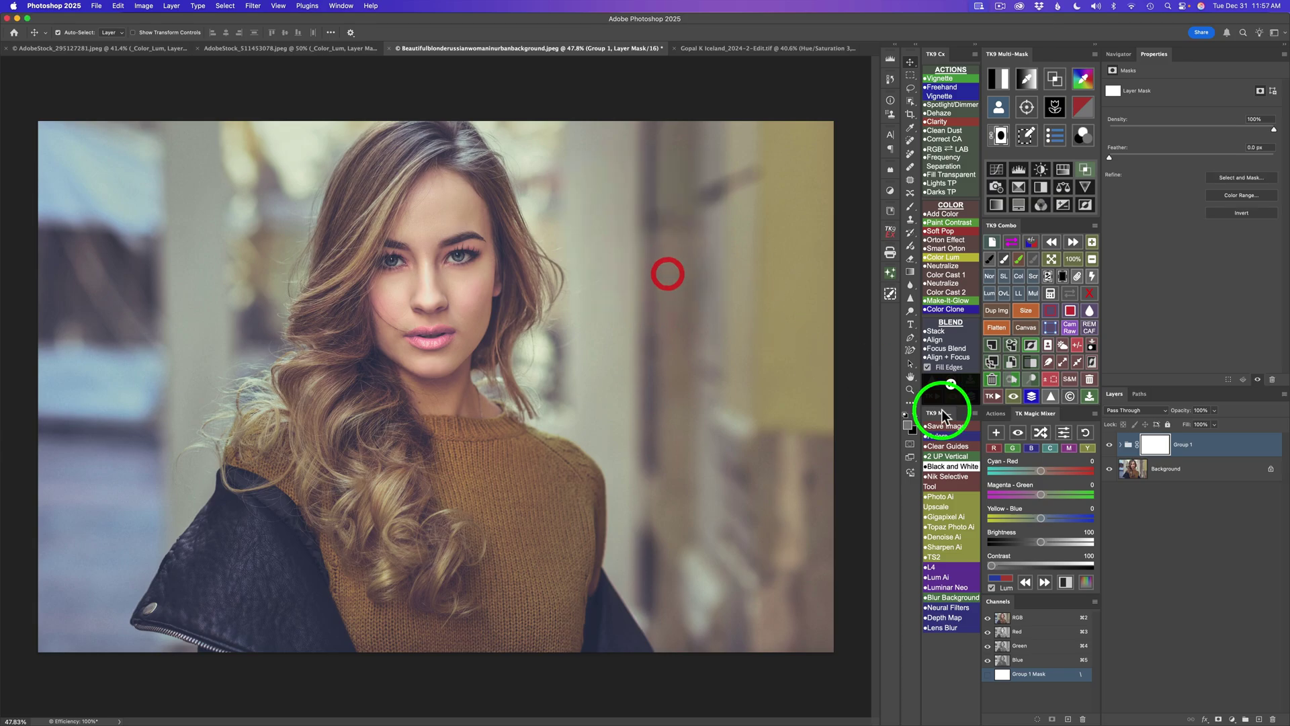
{"action": "left_click", "coordinate": [1121, 445]}
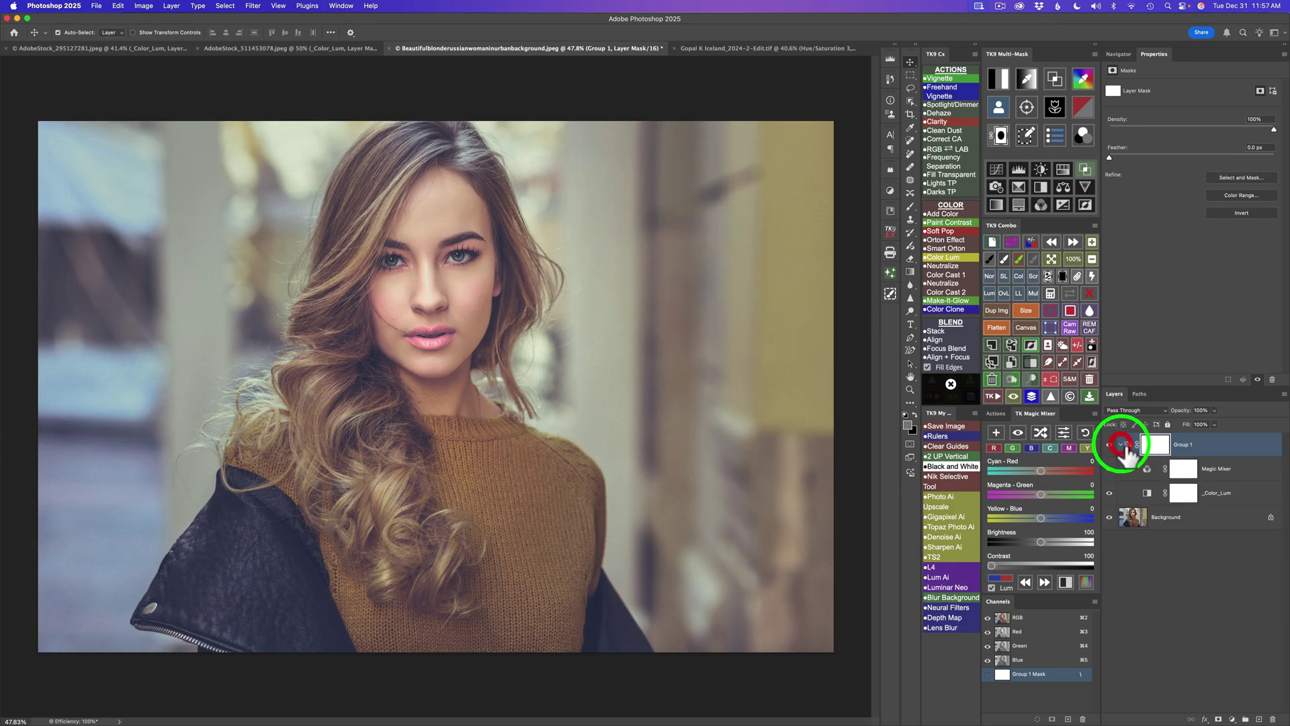
{"action": "left_click", "coordinate": [1149, 470]}
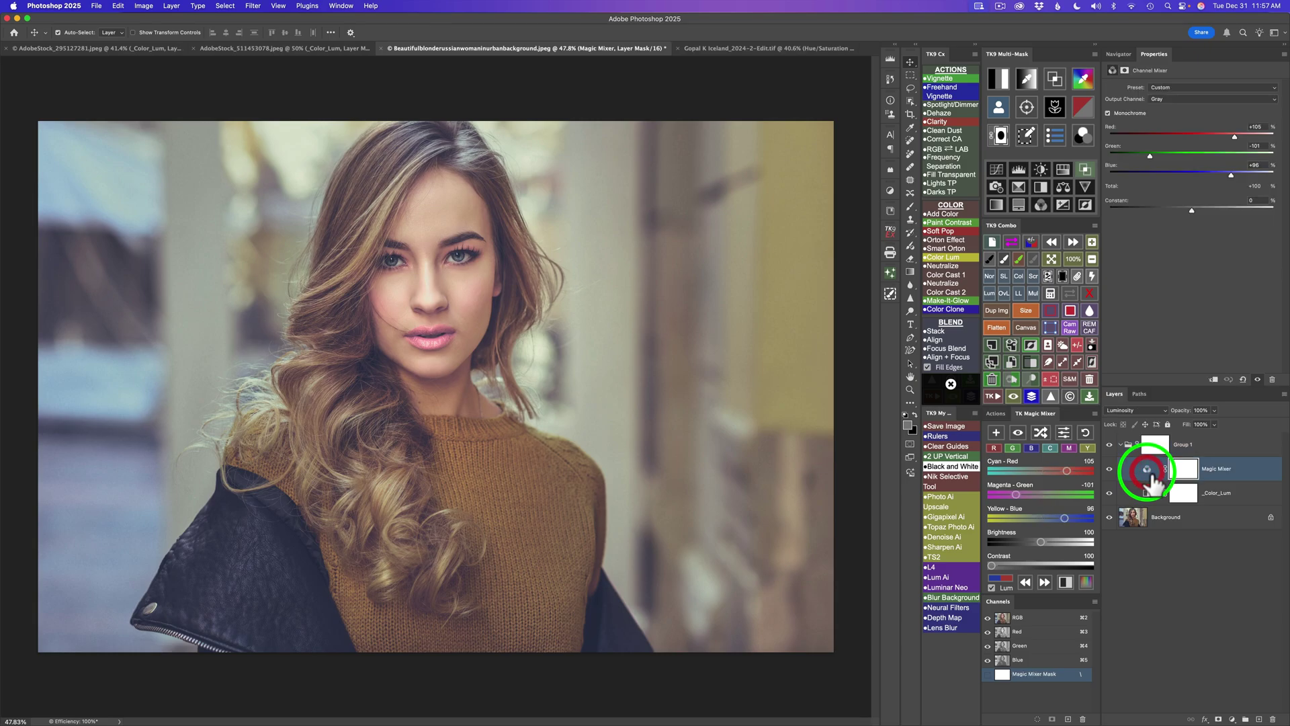
{"action": "left_click", "coordinate": [1049, 347]}
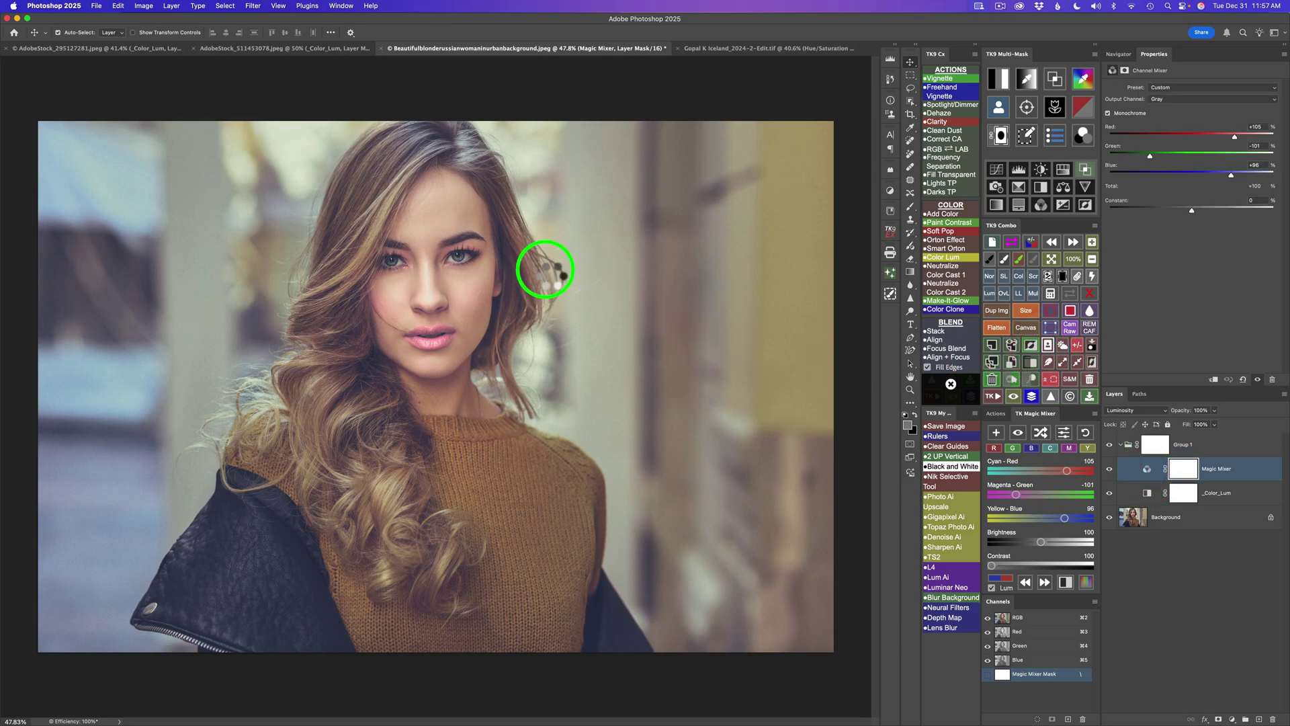
{"action": "left_click", "coordinate": [1210, 447]}
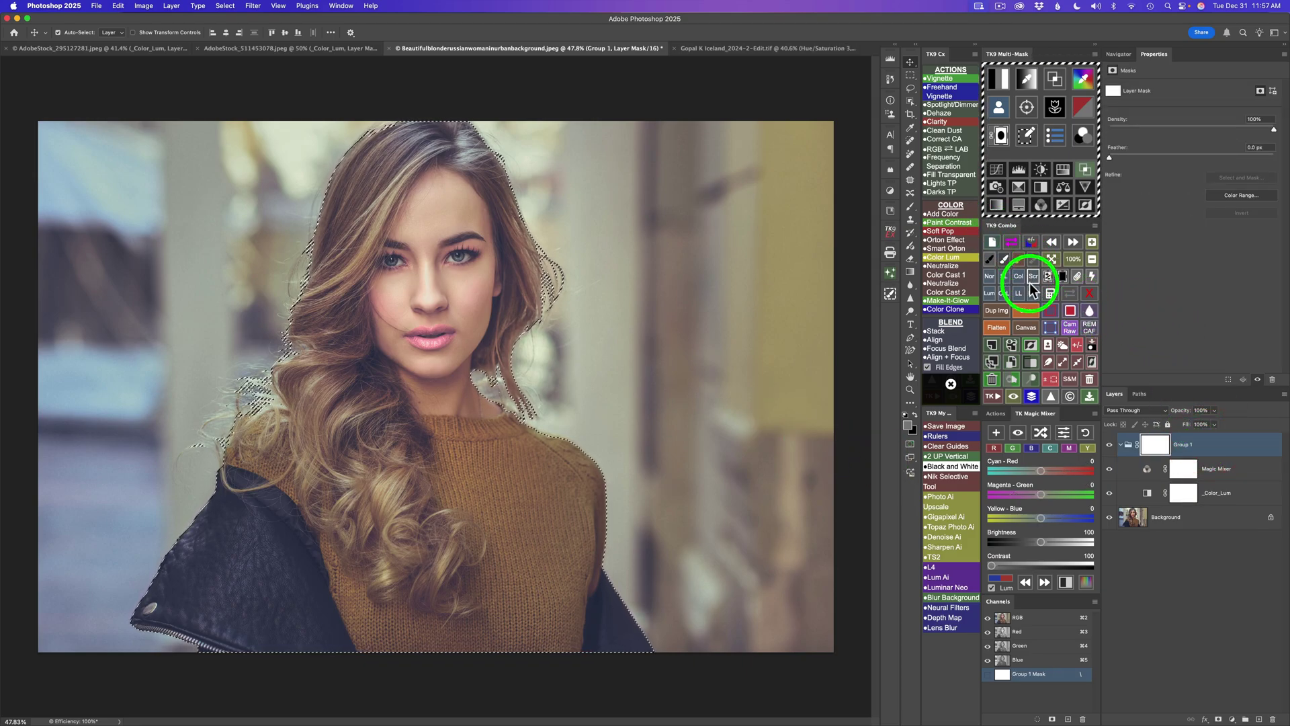
{"action": "left_click", "coordinate": [1051, 294]}
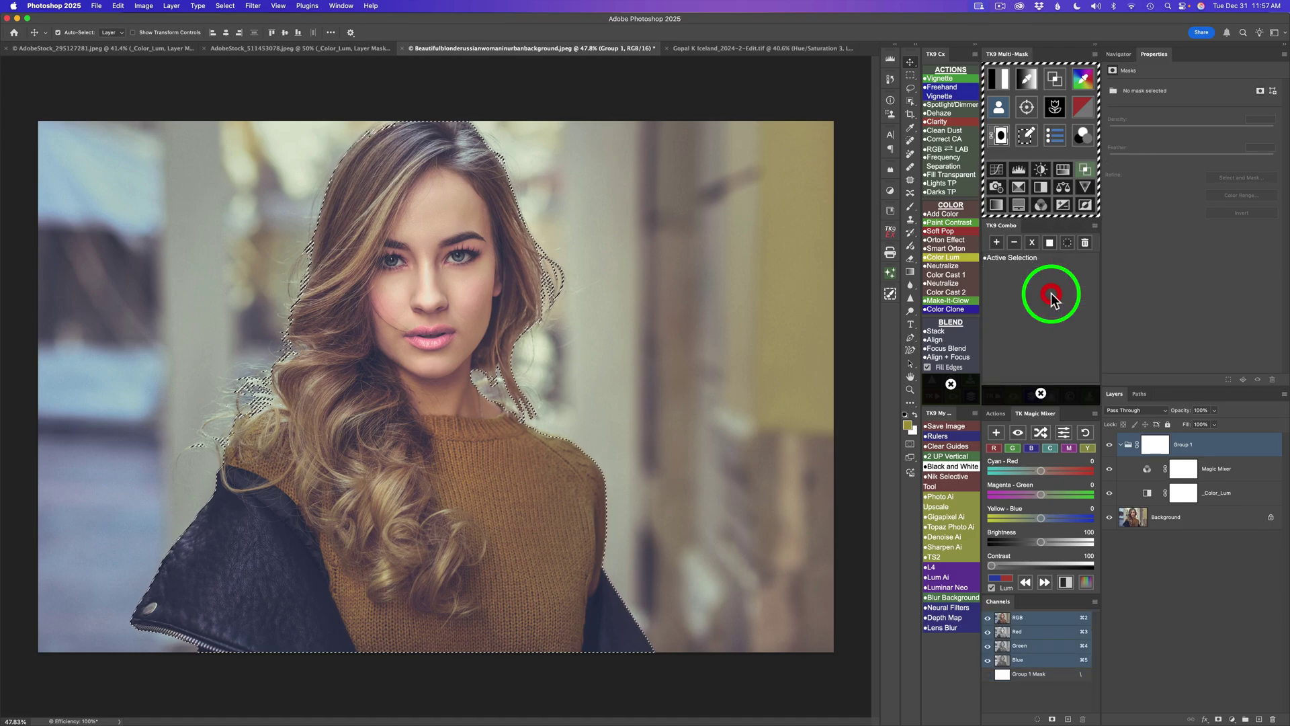
{"action": "left_click", "coordinate": [1020, 259]}
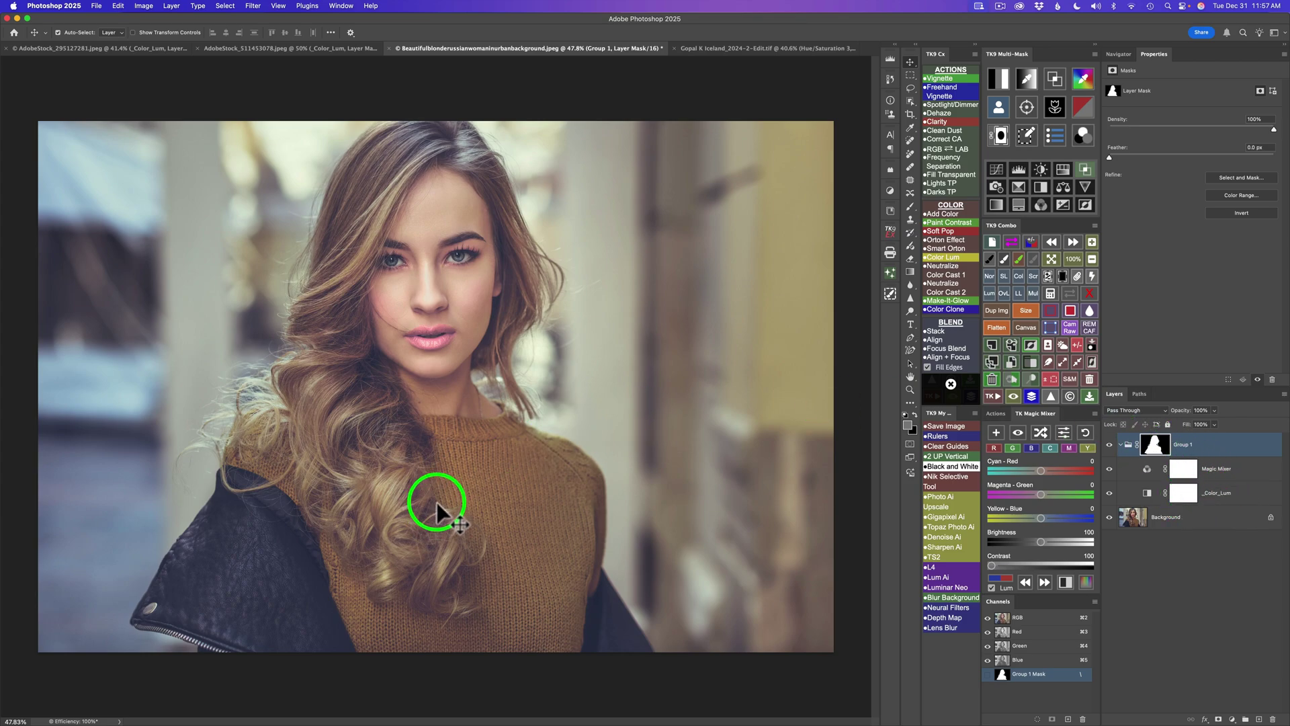
{"action": "left_click", "coordinate": [1110, 446]}
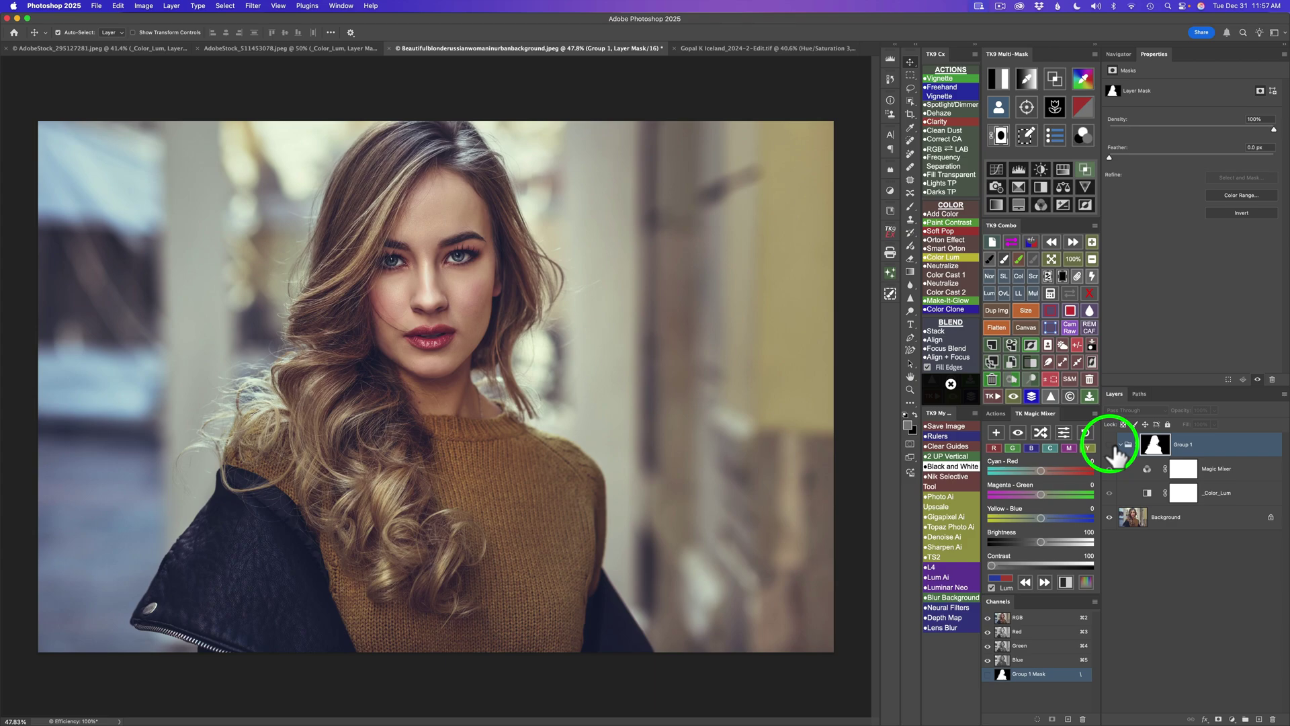
{"action": "left_click", "coordinate": [1110, 445]}
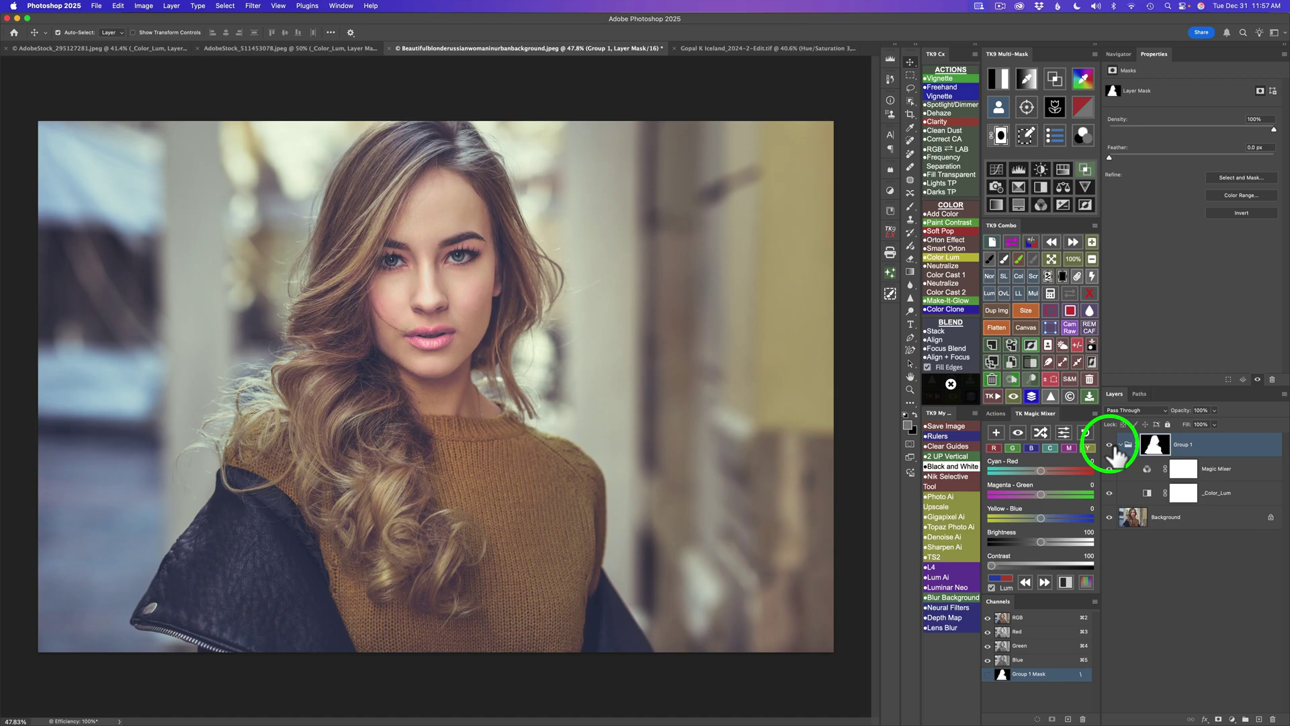
{"action": "left_click", "coordinate": [1214, 410]}
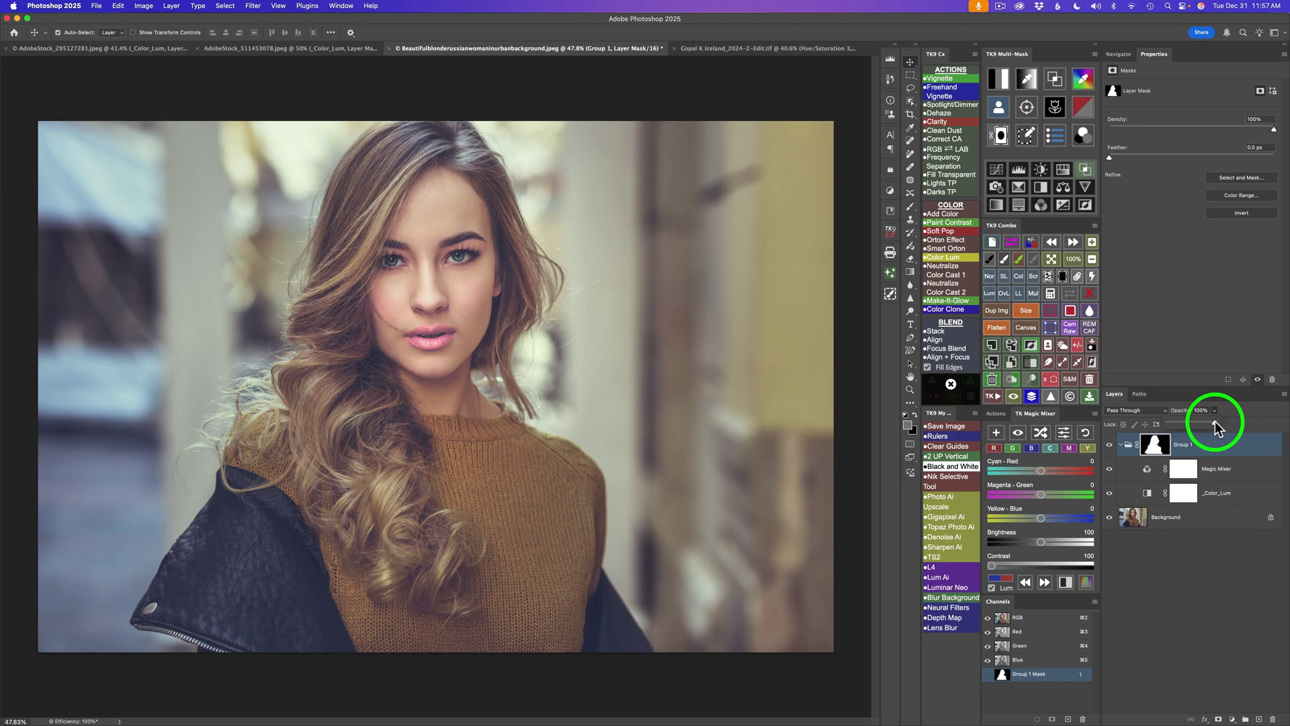
Set Group 1's opacity to 77% and toggle its visibility to compare.
{"action": "left_click_drag", "start_coordinate": [1214, 422], "coordinate": [1204, 424]}
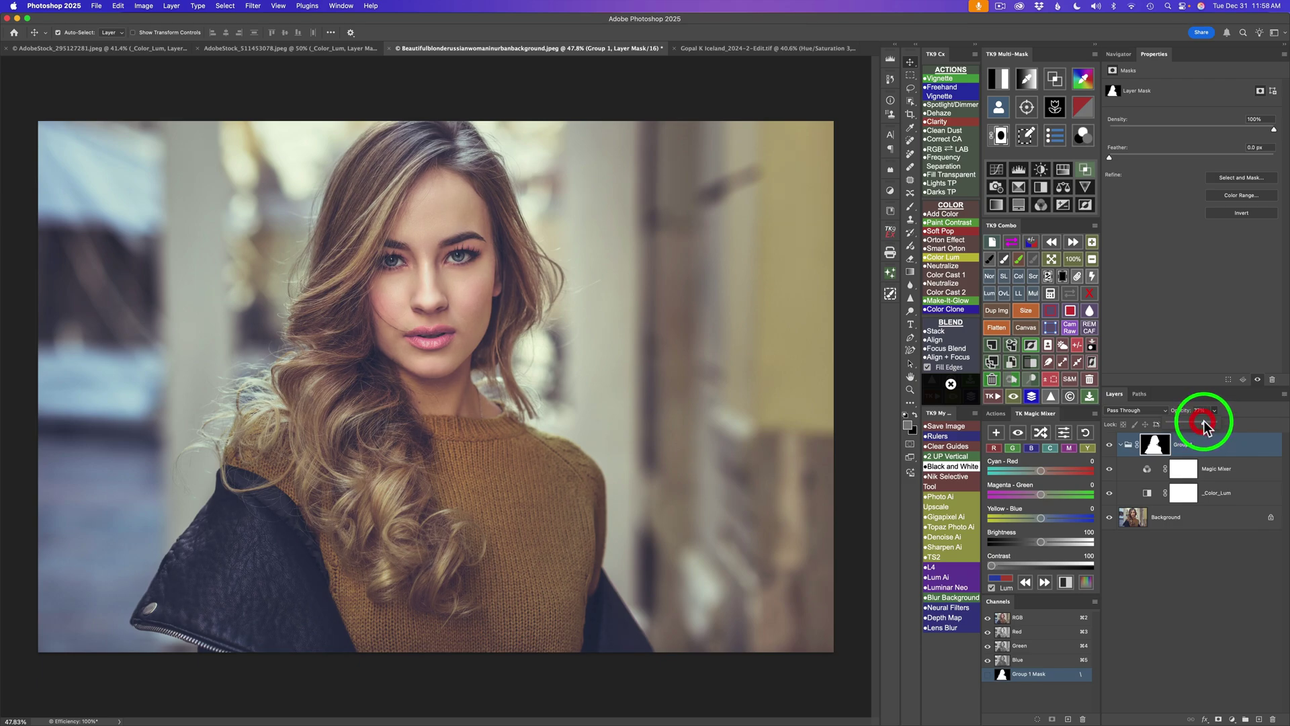
{"action": "left_click", "coordinate": [1111, 445]}
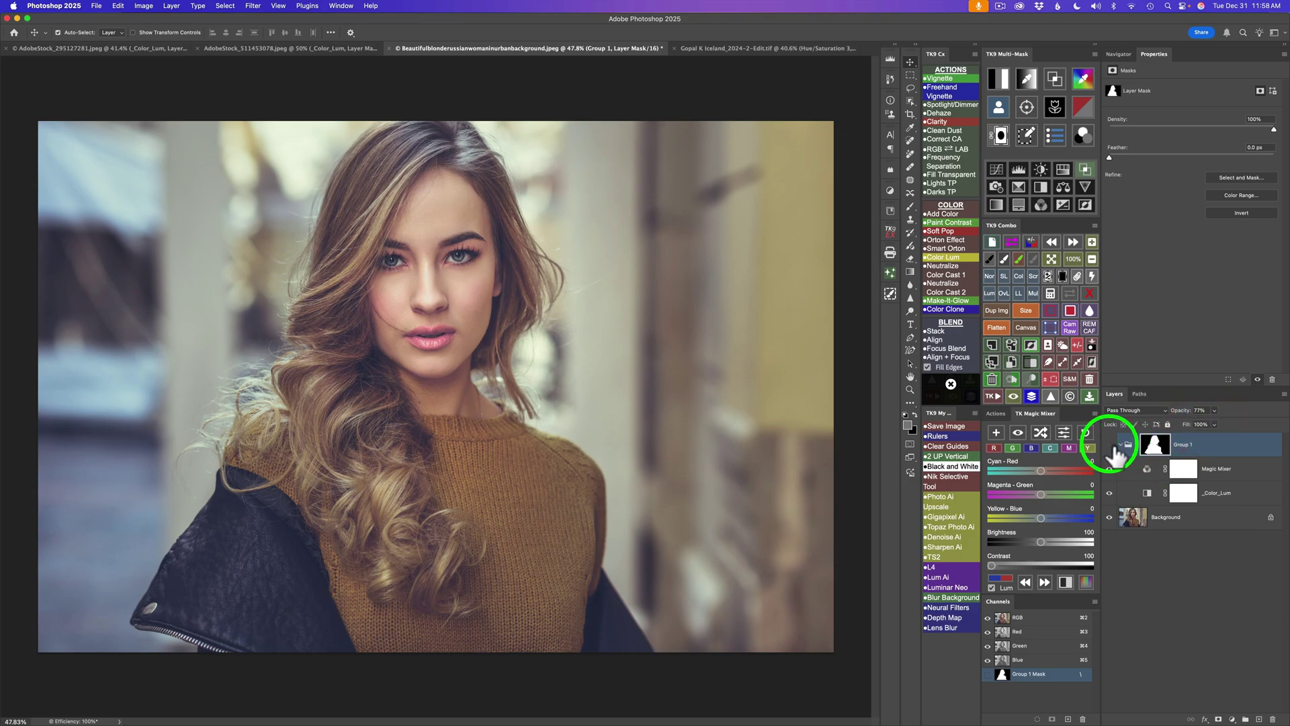
{"action": "left_click", "coordinate": [1111, 445]}
{"action": "left_click", "coordinate": [1110, 445]}
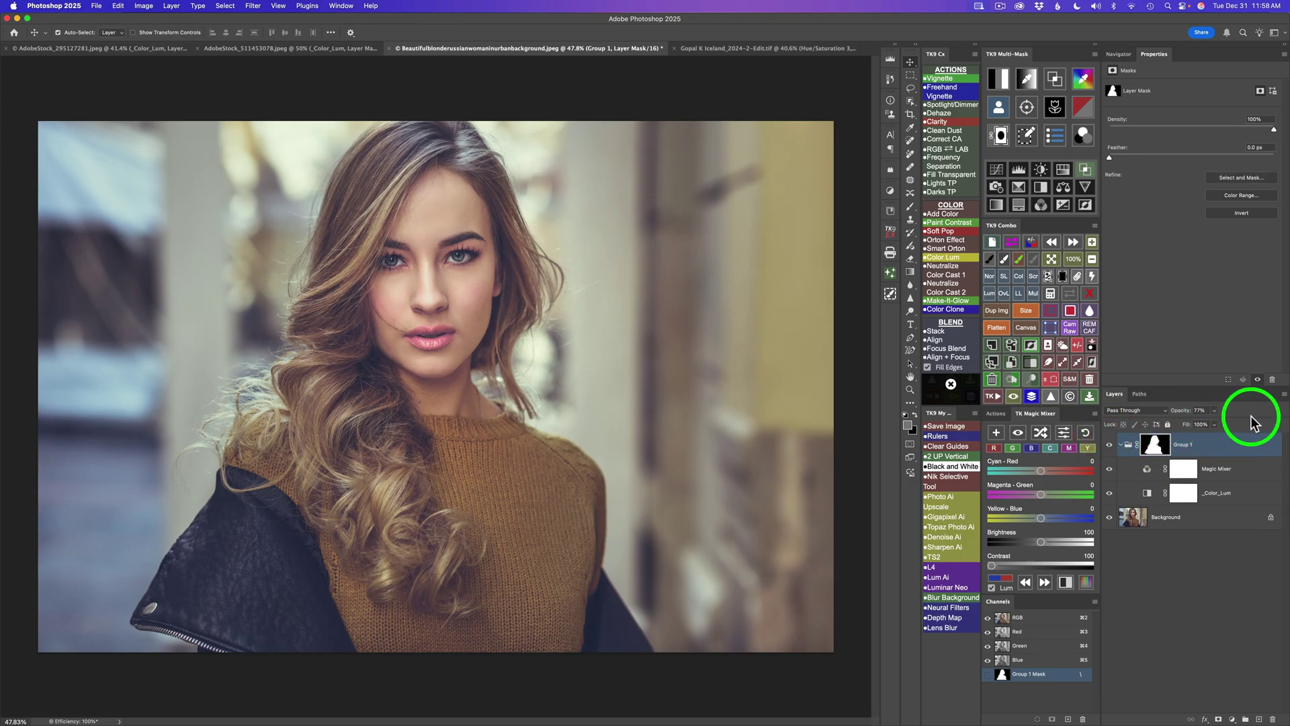